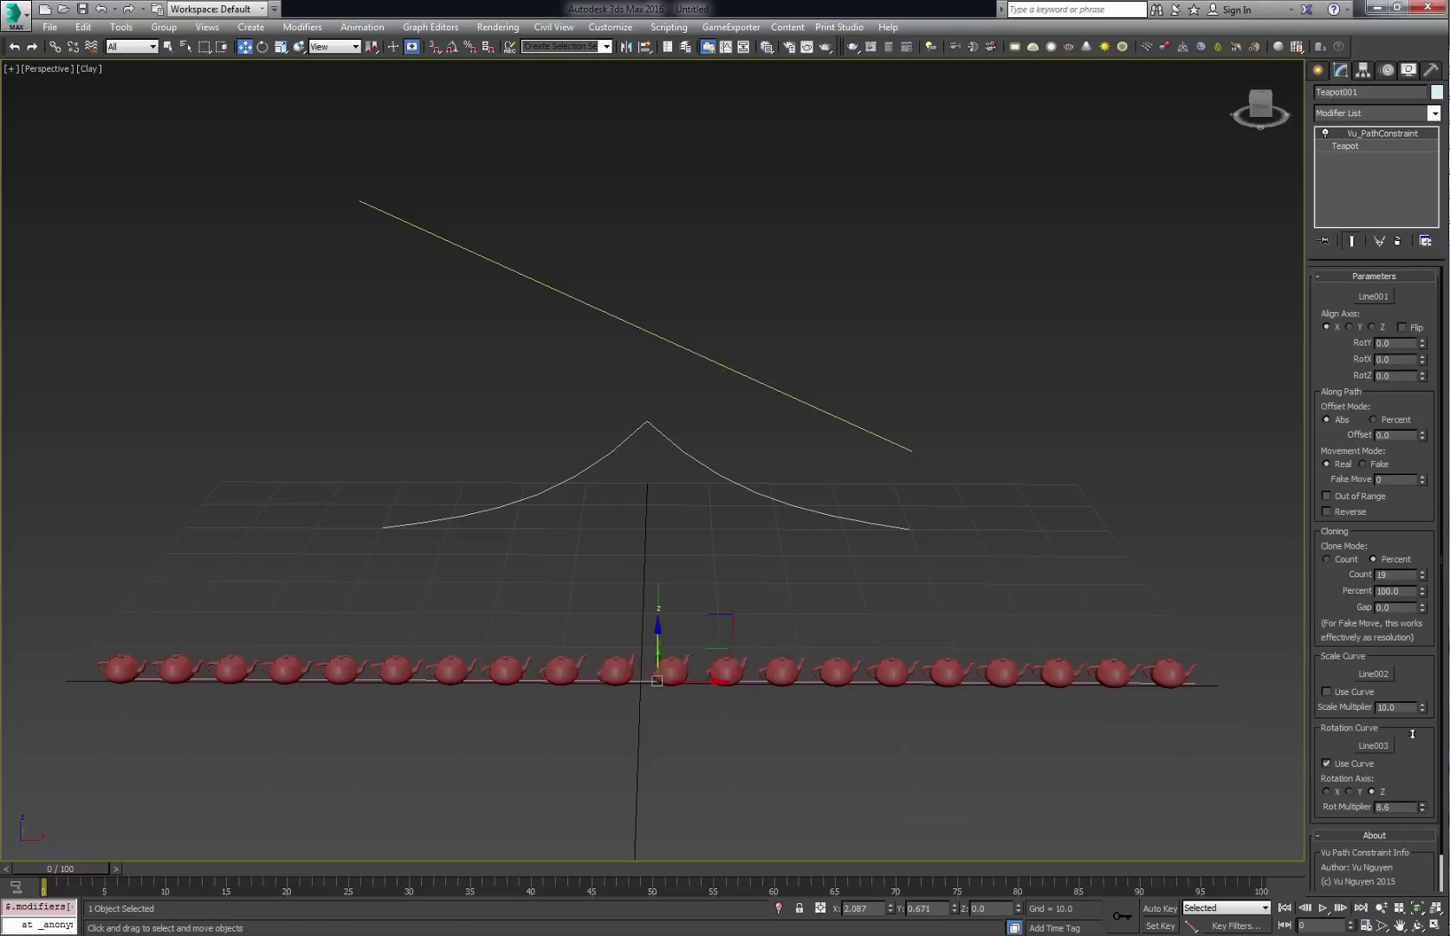
Try the rotation curve about the X axis, switch the Rotation Axis to Y and bring the Rot Multiplier to 0
{"action": "left_click", "coordinate": [1327, 791]}
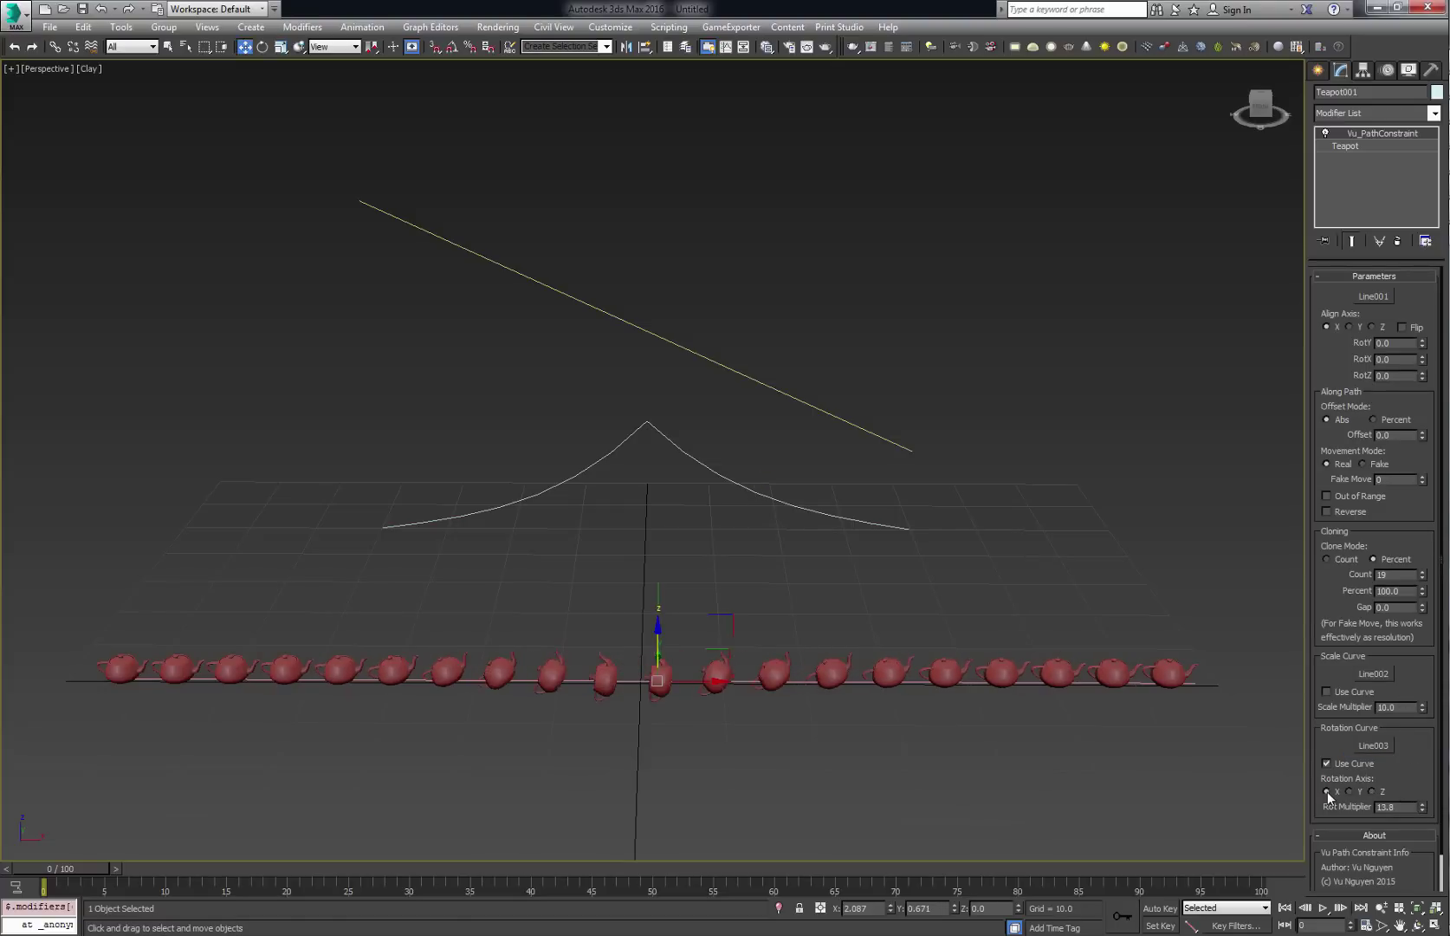
{"action": "left_click", "coordinate": [1349, 791]}
{"action": "mouse_move", "coordinate": [1422, 806]}
{"action": "left_mouse_down"}
{"action": "mouse_move", "coordinate": [1408, 669]}
{"action": "mouse_move", "coordinate": [1422, 815]}
{"action": "left_mouse_up"}
Raise the middle vertex of rotation curve Line003 and pull both its Bezier handles down to form a steeper peak
{"action": "left_click", "coordinate": [701, 449]}
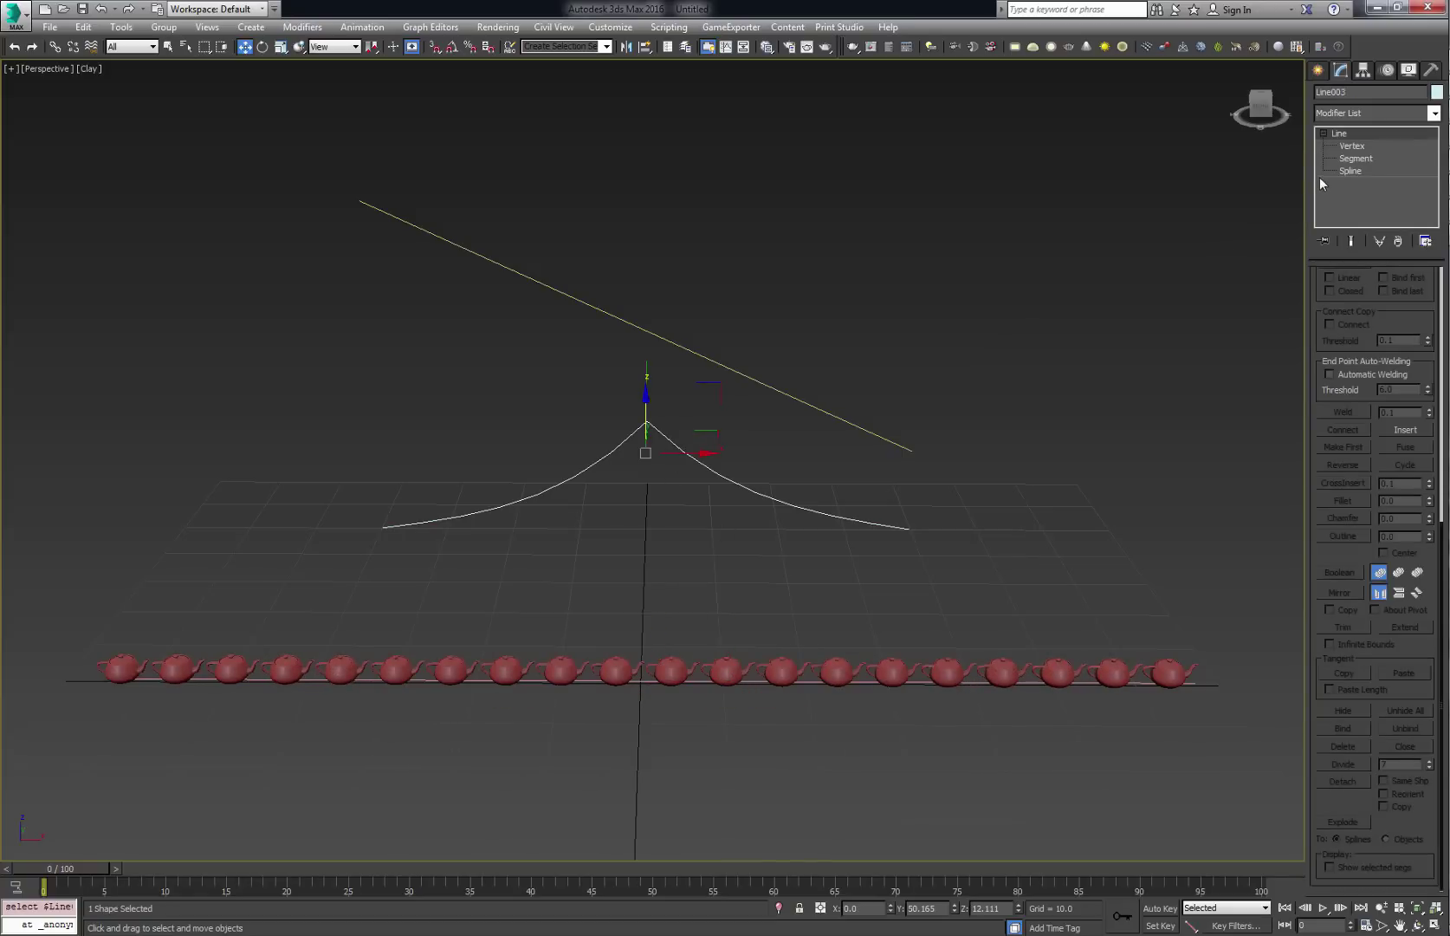
{"action": "key", "text": "1"}
{"action": "left_click_drag", "start_coordinate": [602, 417], "coordinate": [682, 450]}
{"action": "left_click_drag", "start_coordinate": [646, 396], "coordinate": [645, 304]}
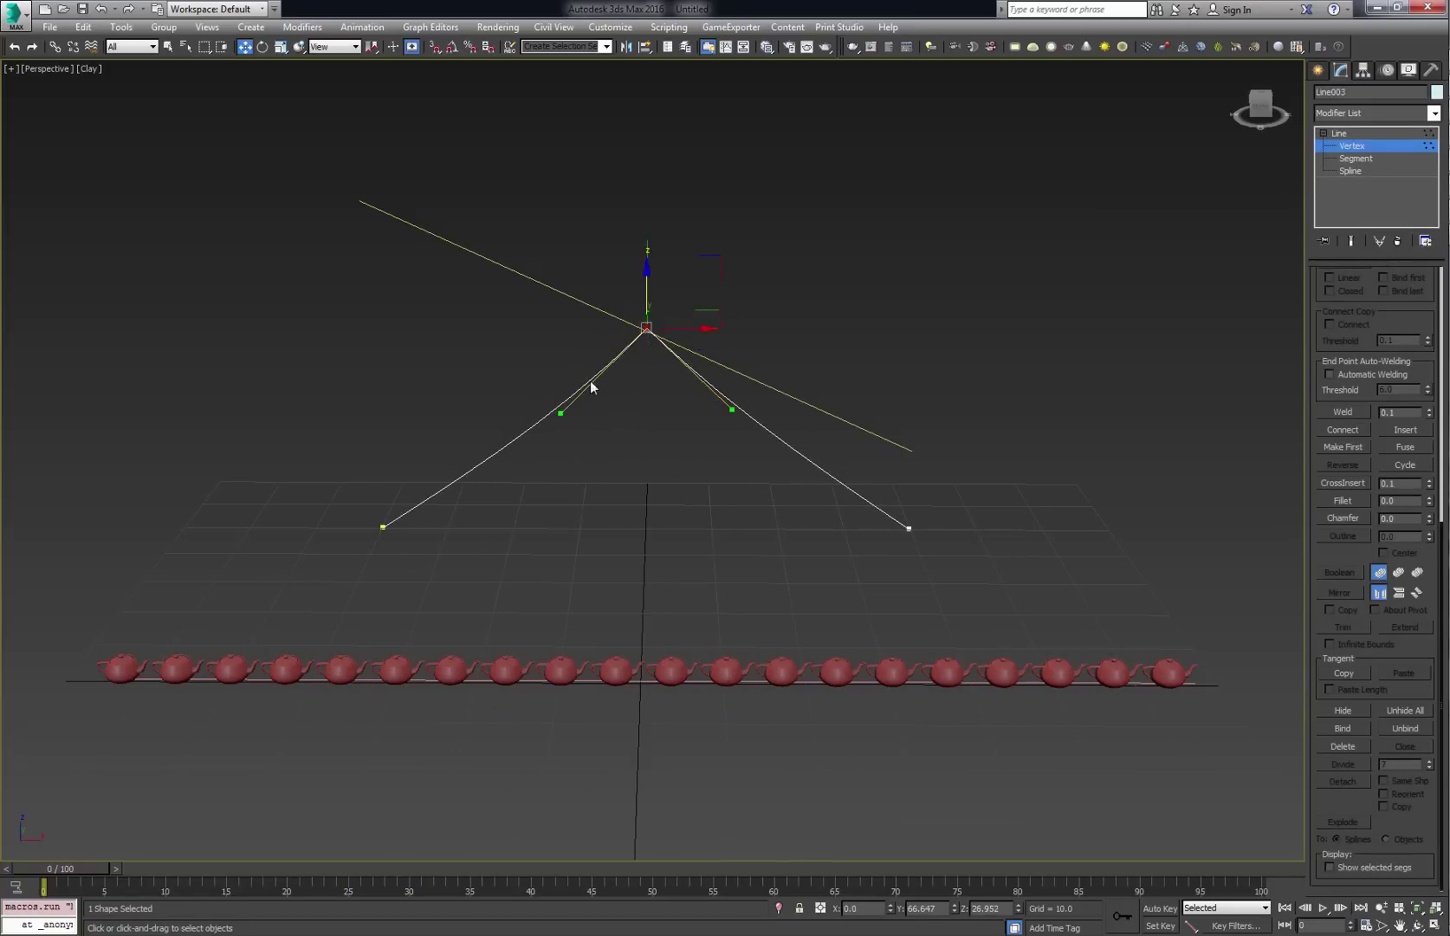
{"action": "left_click_drag", "start_coordinate": [562, 413], "coordinate": [563, 503]}
{"action": "left_click_drag", "start_coordinate": [732, 409], "coordinate": [726, 498]}
Try different Rot Multiplier values on the teapot row using the steeper curve, and reset the multiplier to 0
{"action": "left_click", "coordinate": [1104, 667]}
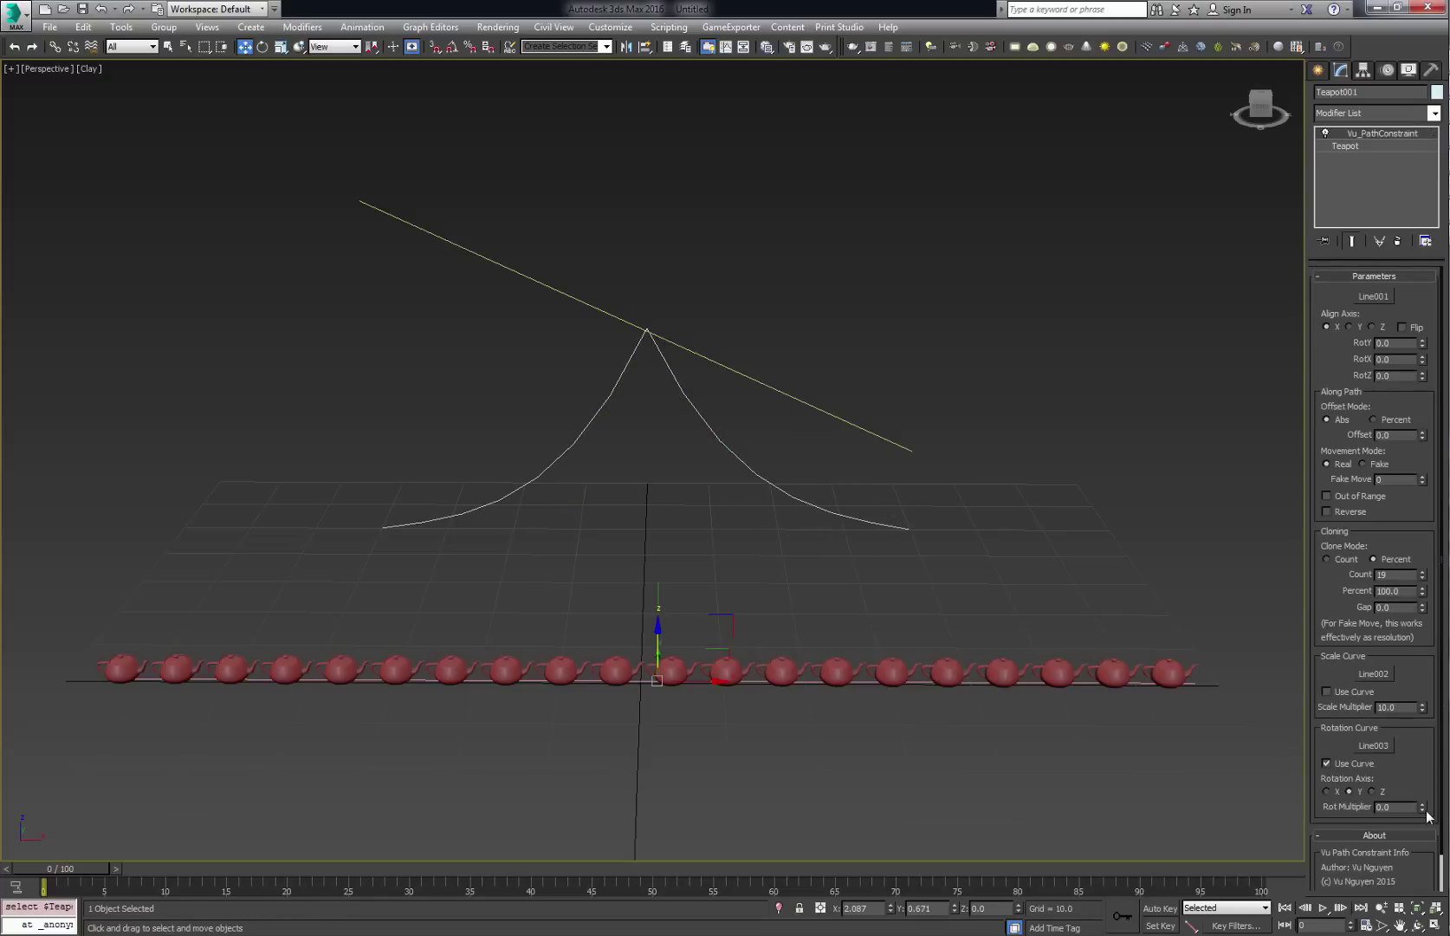
{"action": "mouse_move", "coordinate": [1425, 809]}
{"action": "left_mouse_down"}
{"action": "mouse_move", "coordinate": [1428, 778]}
{"action": "mouse_move", "coordinate": [1431, 821]}
{"action": "left_mouse_up"}
{"action": "right_click", "coordinate": [1426, 810]}
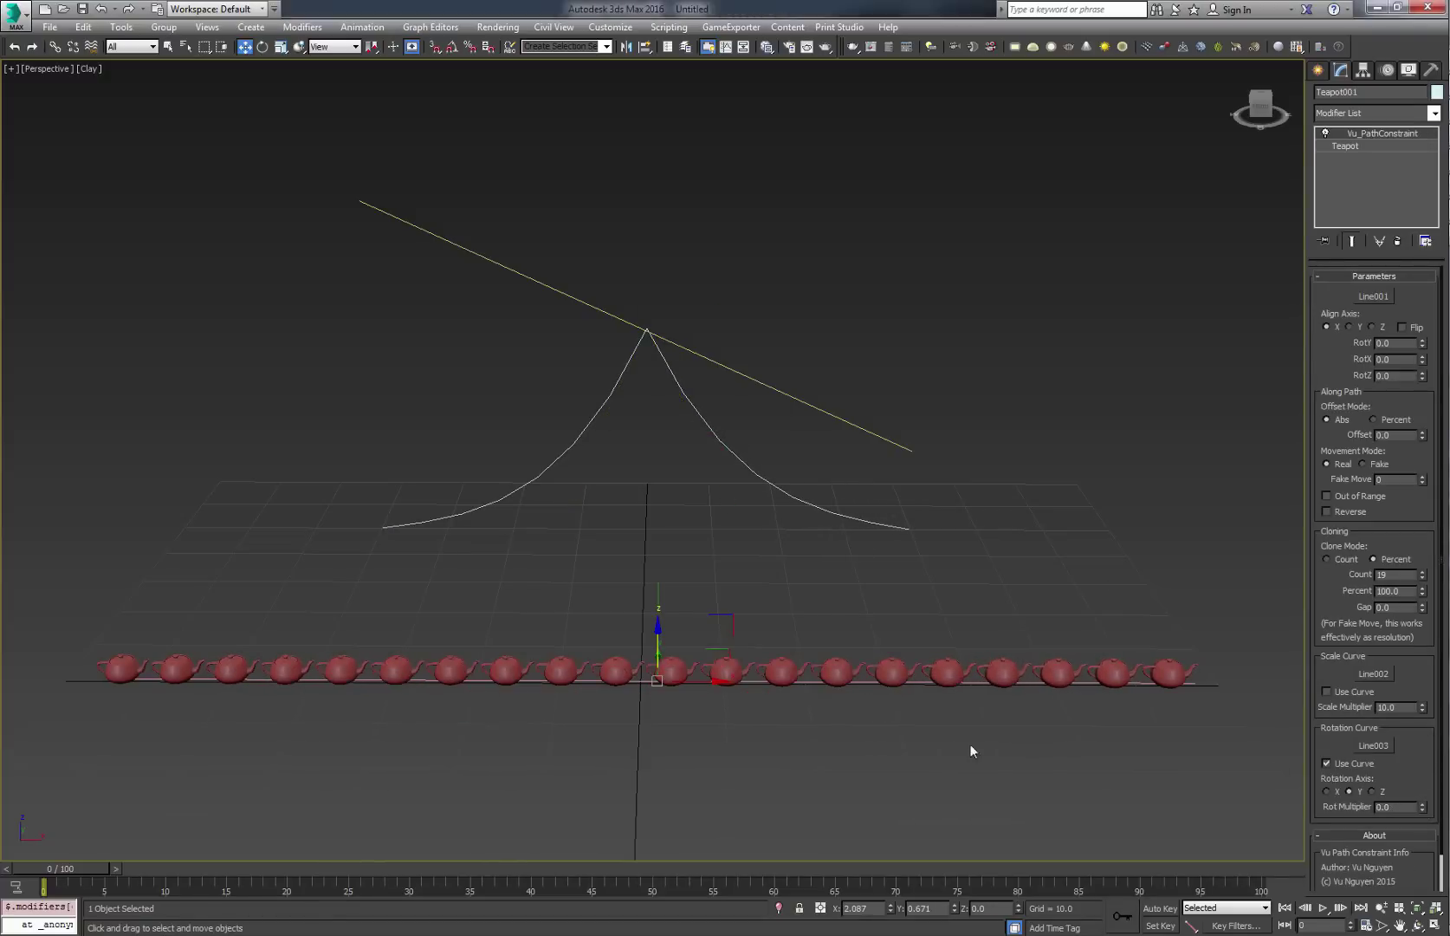
Divide both segments of rotation curve Line003 so that each gains two evenly spaced vertices
{"action": "left_click", "coordinate": [835, 519]}
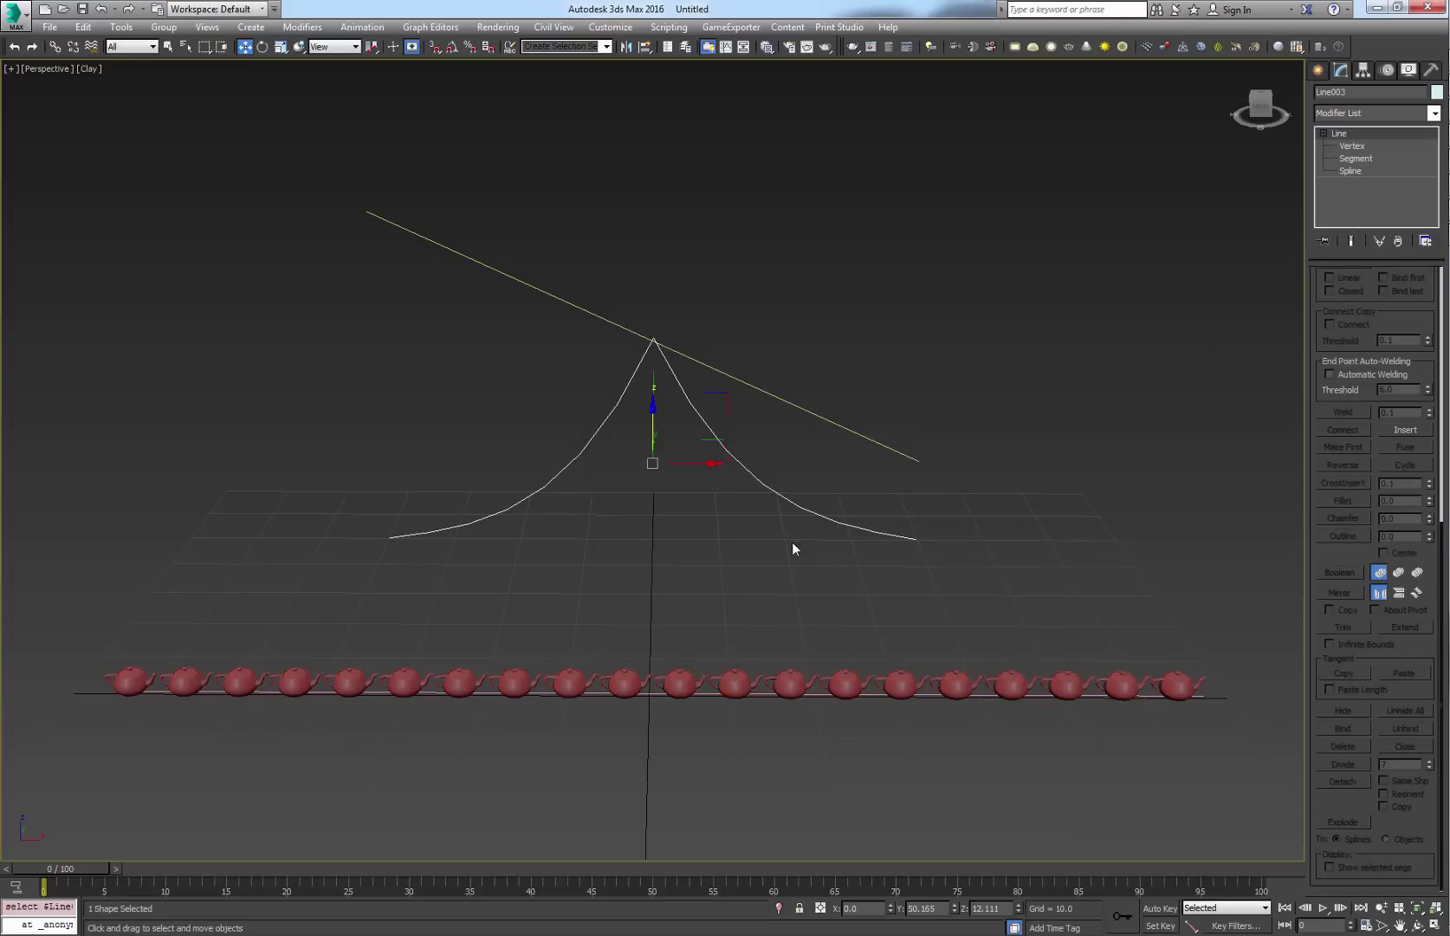
{"action": "left_click", "coordinate": [1351, 146]}
{"action": "left_click", "coordinate": [1356, 158]}
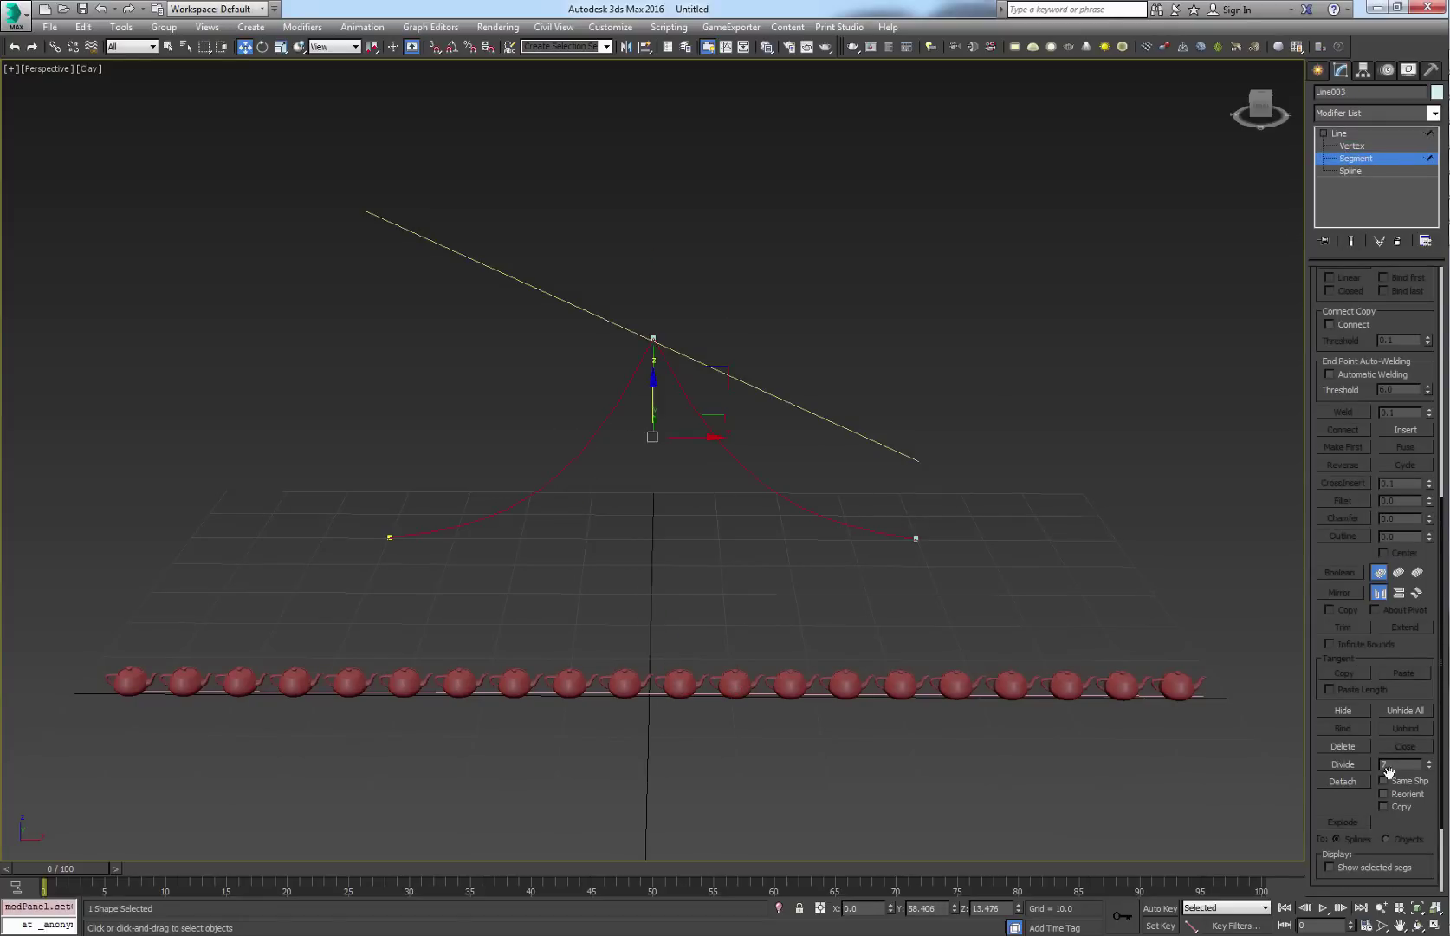
{"action": "left_click", "coordinate": [1429, 761]}
{"action": "left_click", "coordinate": [1343, 763]}
{"action": "key", "text": "1"}
Raise the outer new vertex on each side of Line003 together to form two side humps, and leave vertex editing
{"action": "left_click", "coordinate": [481, 519]}
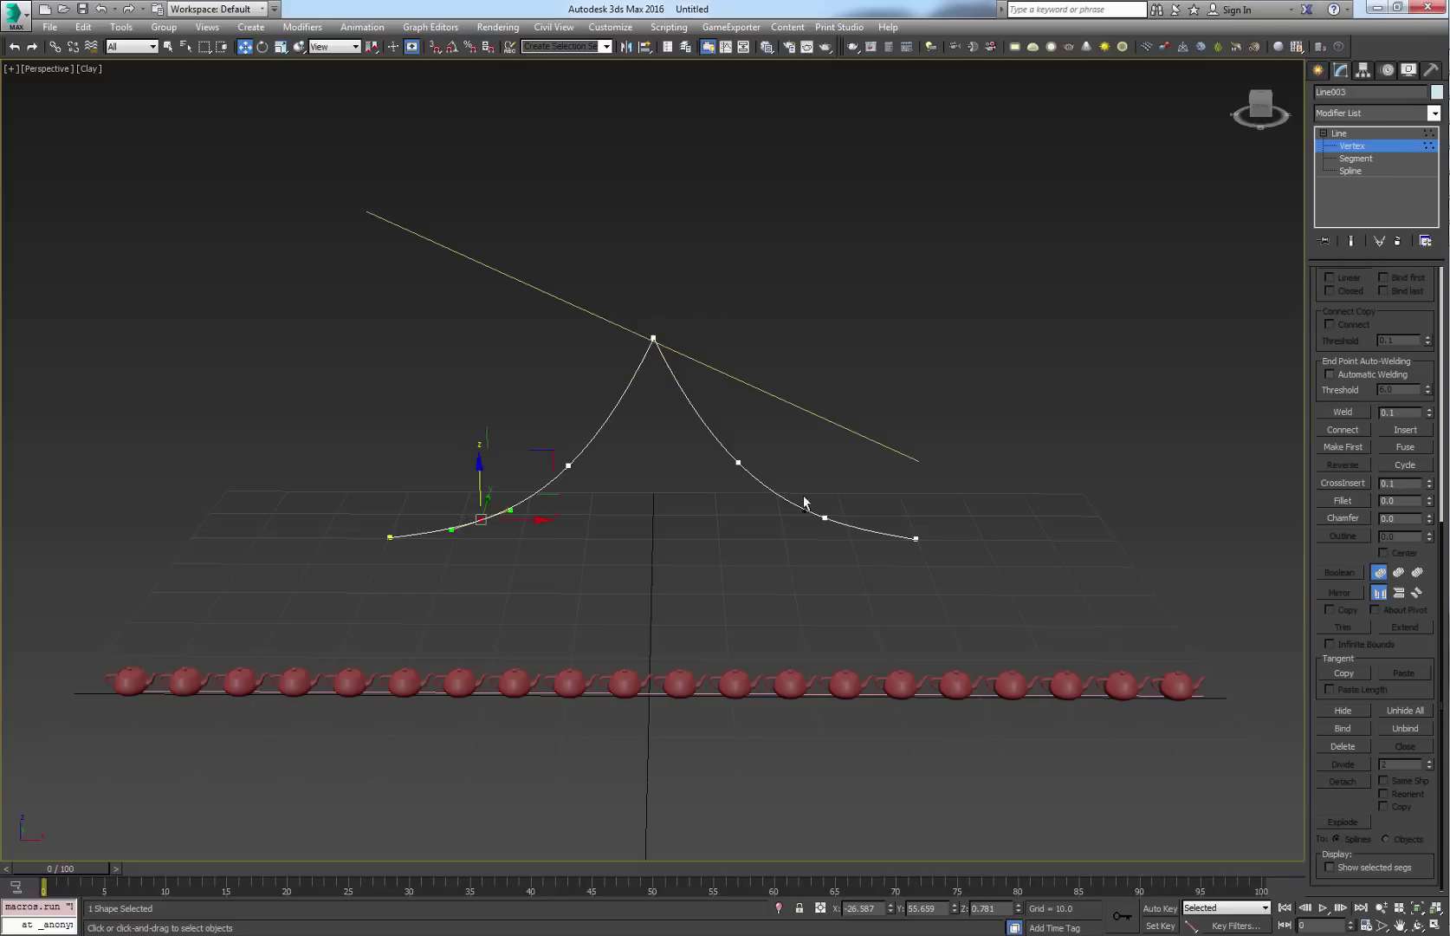
{"action": "left_click", "coordinate": [825, 518], "text": "ctrl"}
{"action": "left_click_drag", "start_coordinate": [827, 474], "coordinate": [836, 382]}
{"action": "left_click", "coordinate": [663, 525]}
{"action": "left_click", "coordinate": [1339, 133]}
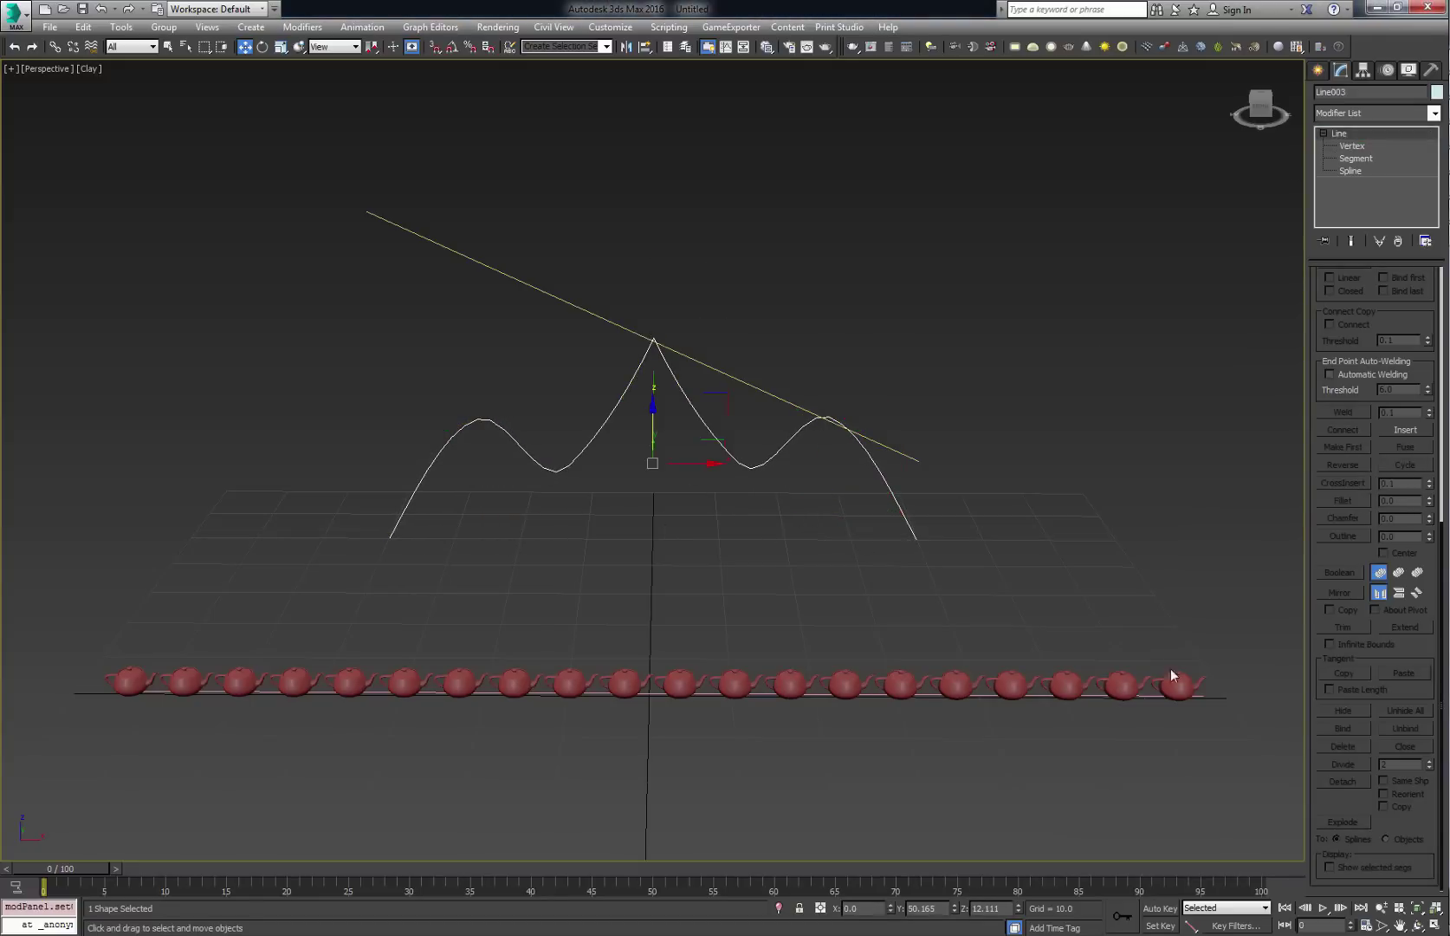
Set the teapot row's Rot Multiplier to 12 and enable Use Curve for its Scale Curve
{"action": "left_click", "coordinate": [1172, 683]}
{"action": "left_click_drag", "start_coordinate": [1422, 806], "coordinate": [1421, 795]}
{"action": "left_click", "coordinate": [1327, 690]}
{"action": "middle_click_drag", "start_coordinate": [929, 536], "coordinate": [962, 511]}
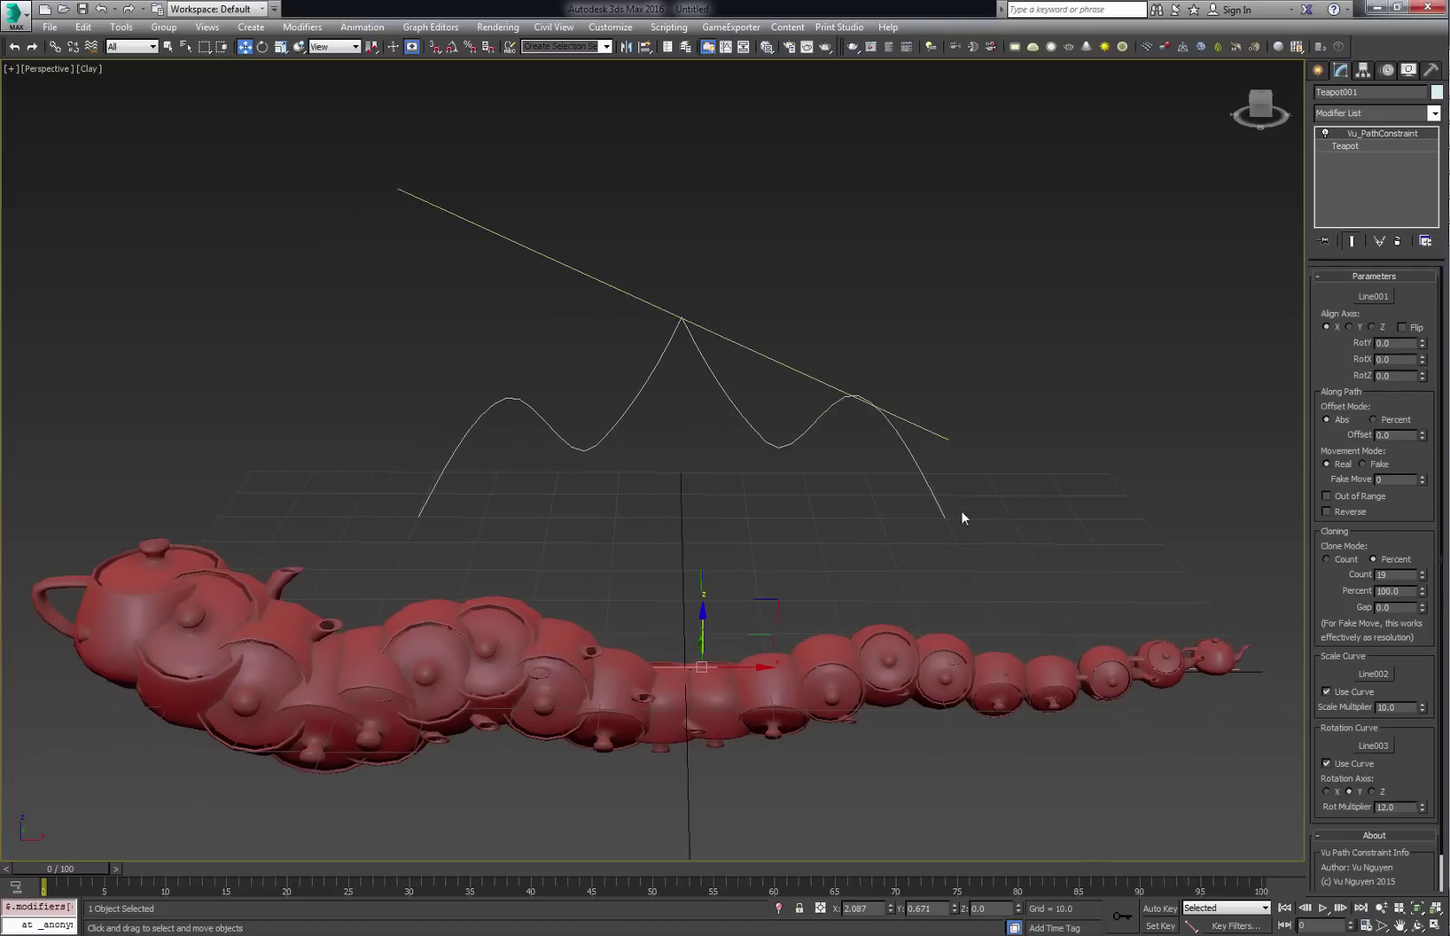
Lower the high end vertex of scale curve Line002 to flatten its slope, and leave vertex editing
{"action": "left_click", "coordinate": [773, 358]}
{"action": "key", "text": "1"}
{"action": "left_click", "coordinate": [397, 189]}
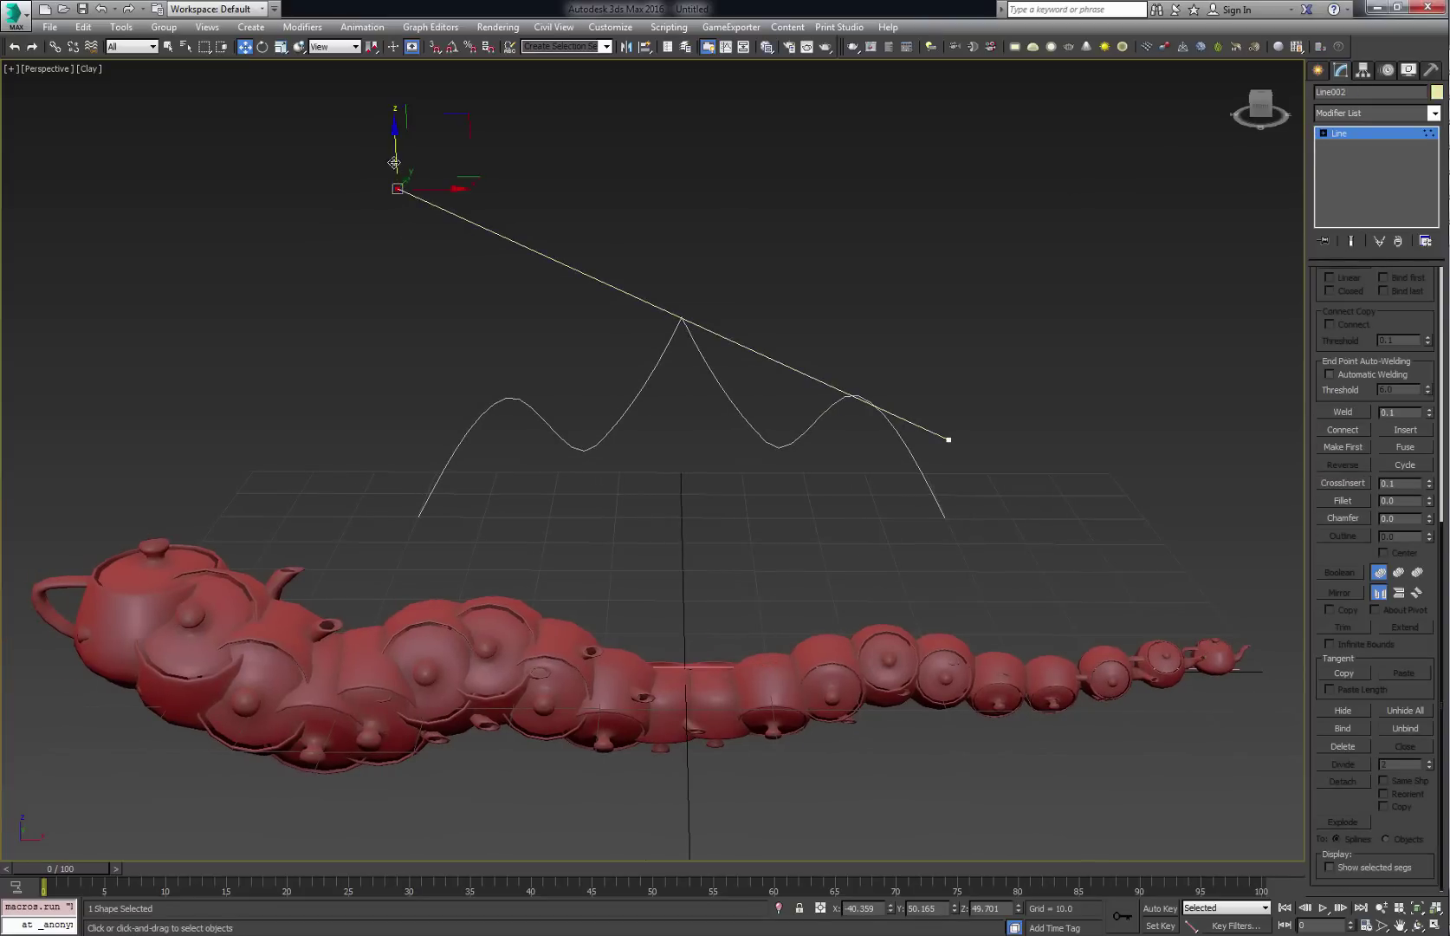
{"action": "left_click_drag", "start_coordinate": [395, 165], "coordinate": [386, 311]}
{"action": "left_click", "coordinate": [1339, 134]}
Set the teapot row's Rot Multiplier to 0 and its Scale Multiplier to 12
{"action": "left_click", "coordinate": [1048, 687]}
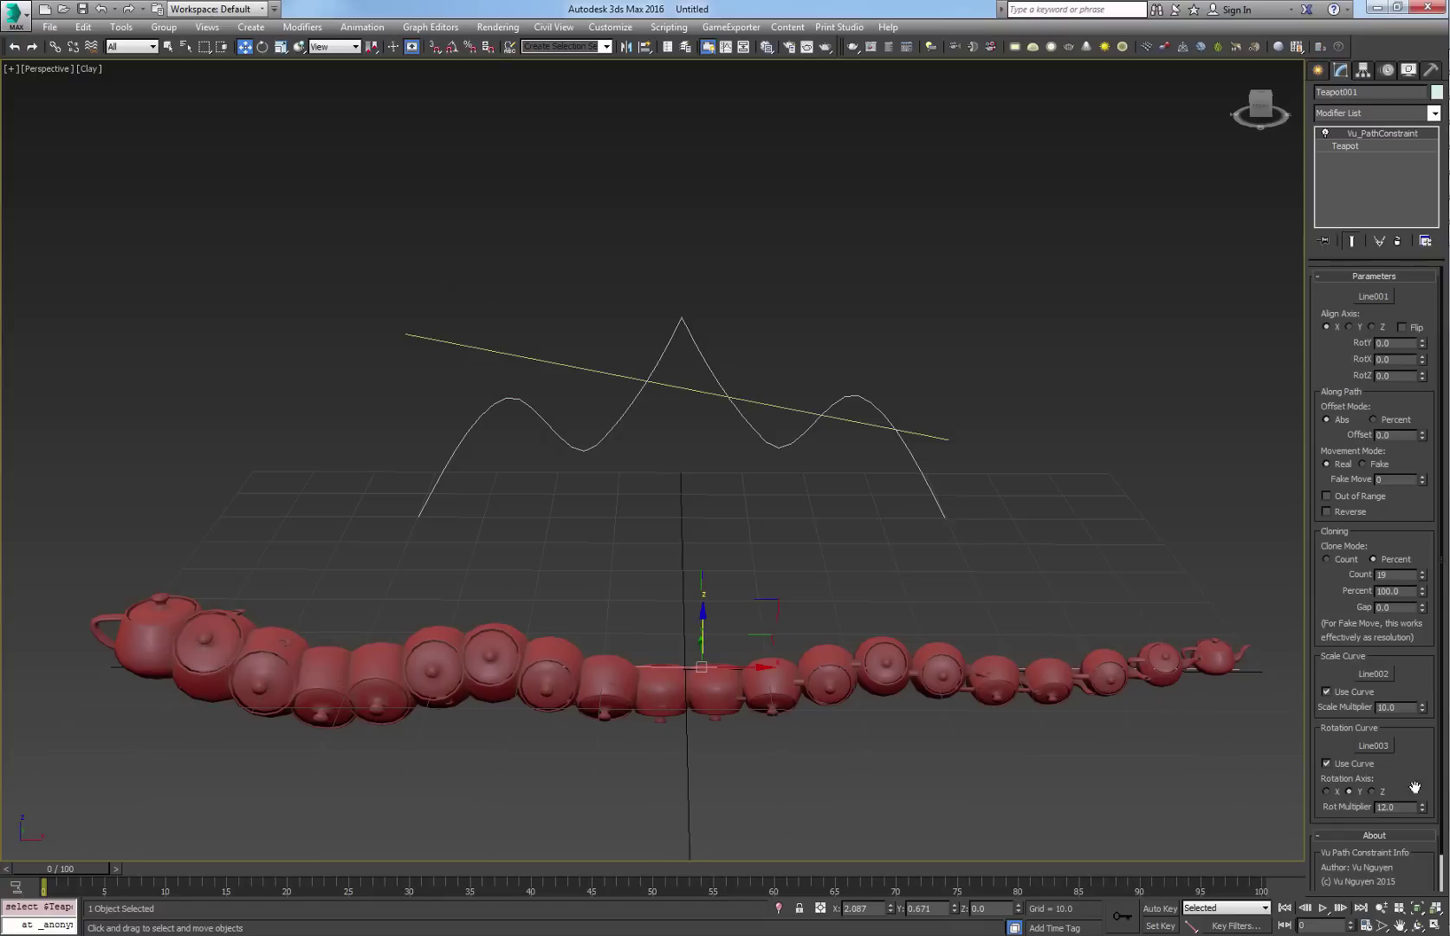
{"action": "left_click_drag", "start_coordinate": [1423, 806], "coordinate": [1423, 836]}
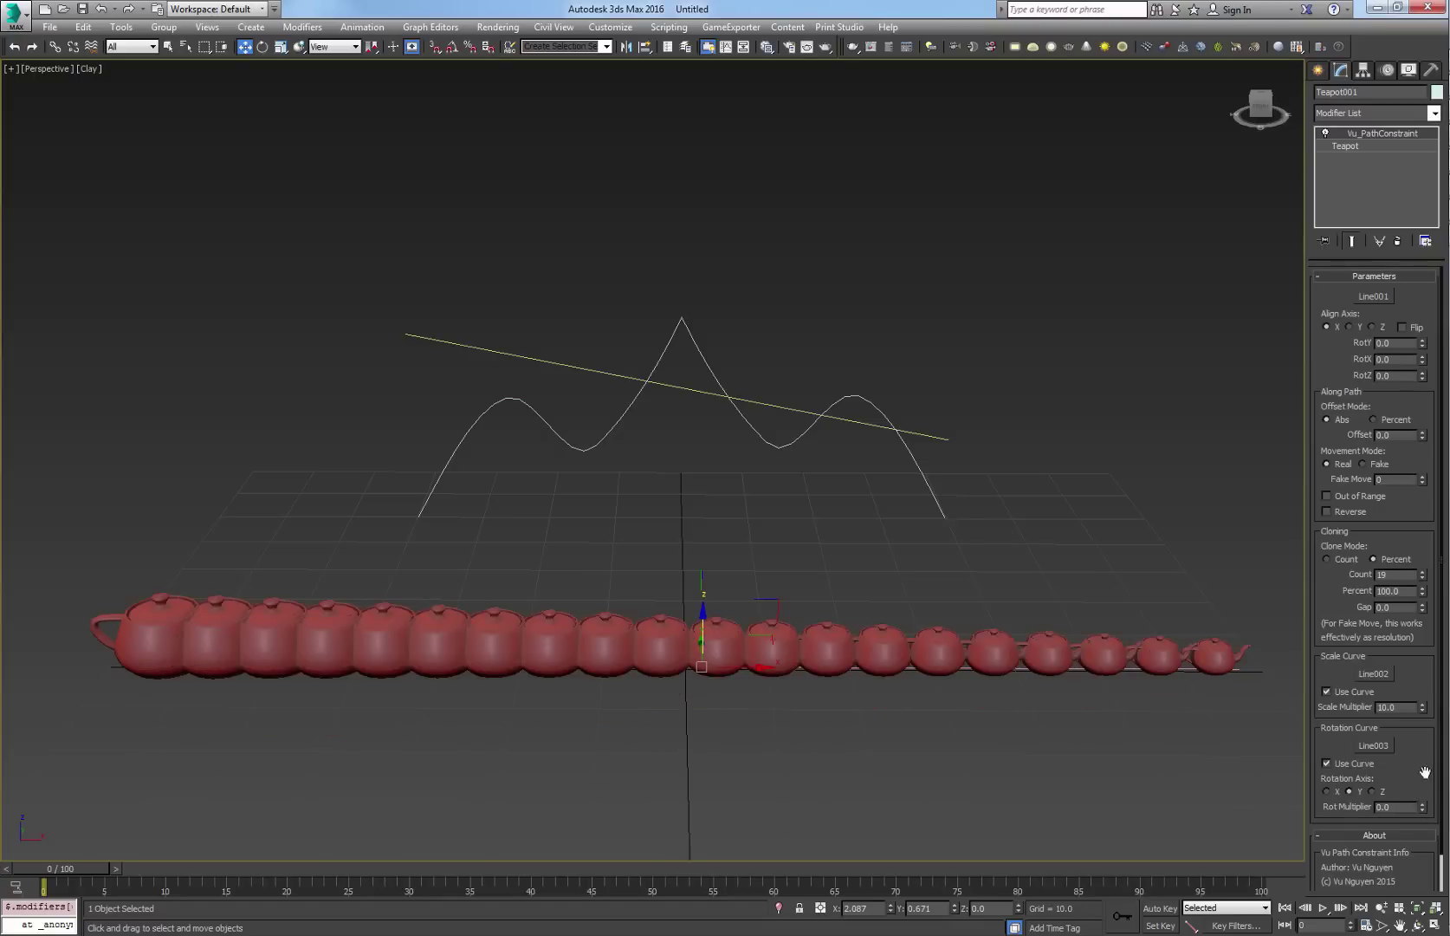
{"action": "mouse_move", "coordinate": [1423, 707]}
{"action": "left_mouse_down"}
{"action": "mouse_move", "coordinate": [1425, 691]}
{"action": "mouse_move", "coordinate": [1417, 707]}
{"action": "left_mouse_up"}
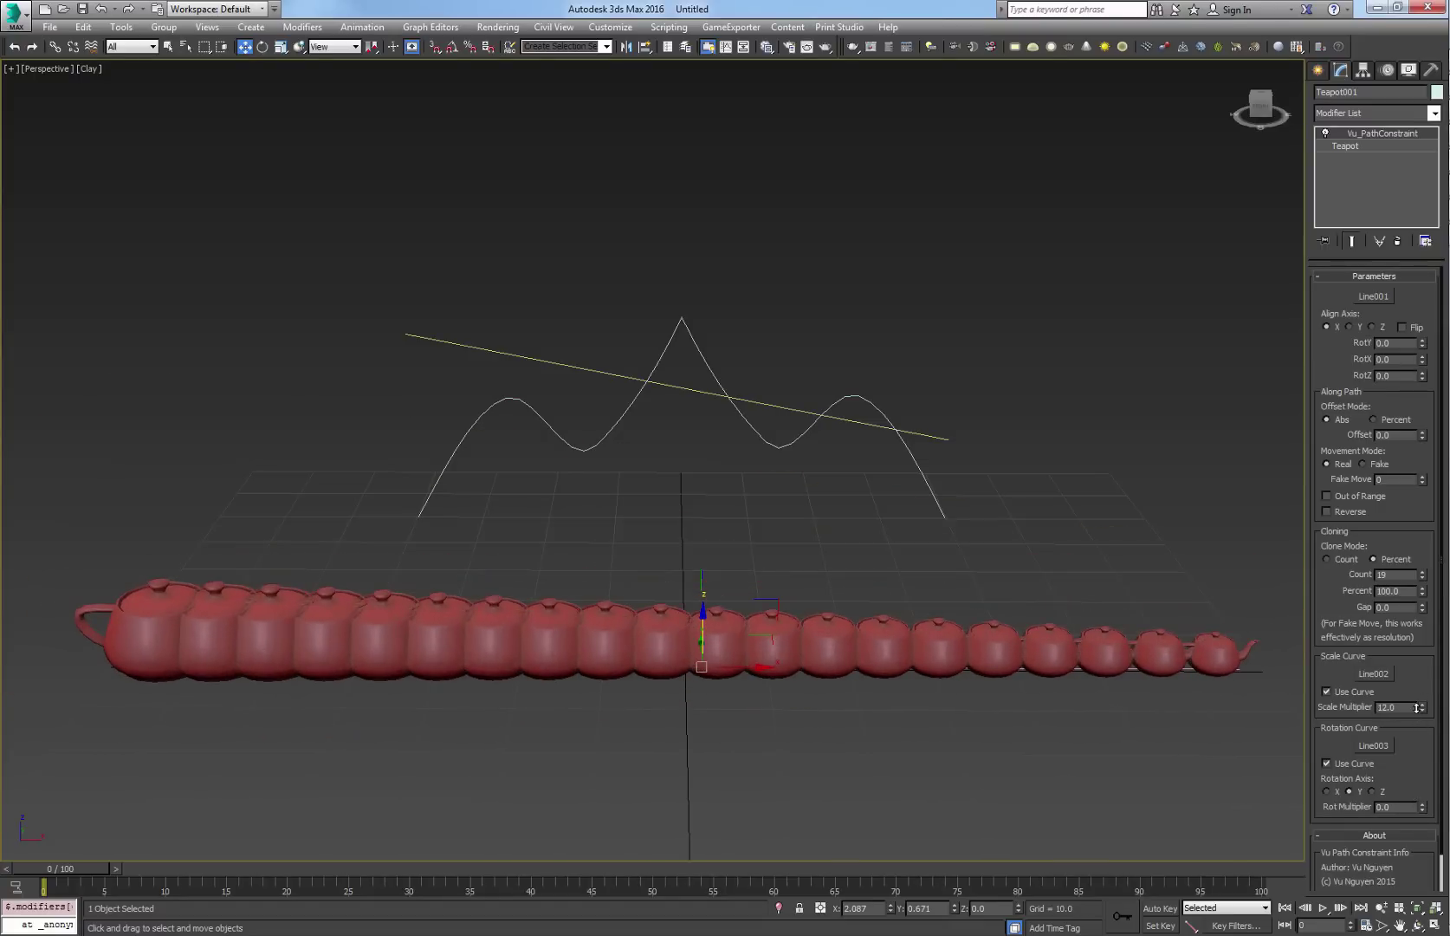
Switch to notes.txt in Notepad and enlarge its window to read the notes on the Scale/Rotation control curves
{"action": "key", "text": "alt+Tab"}
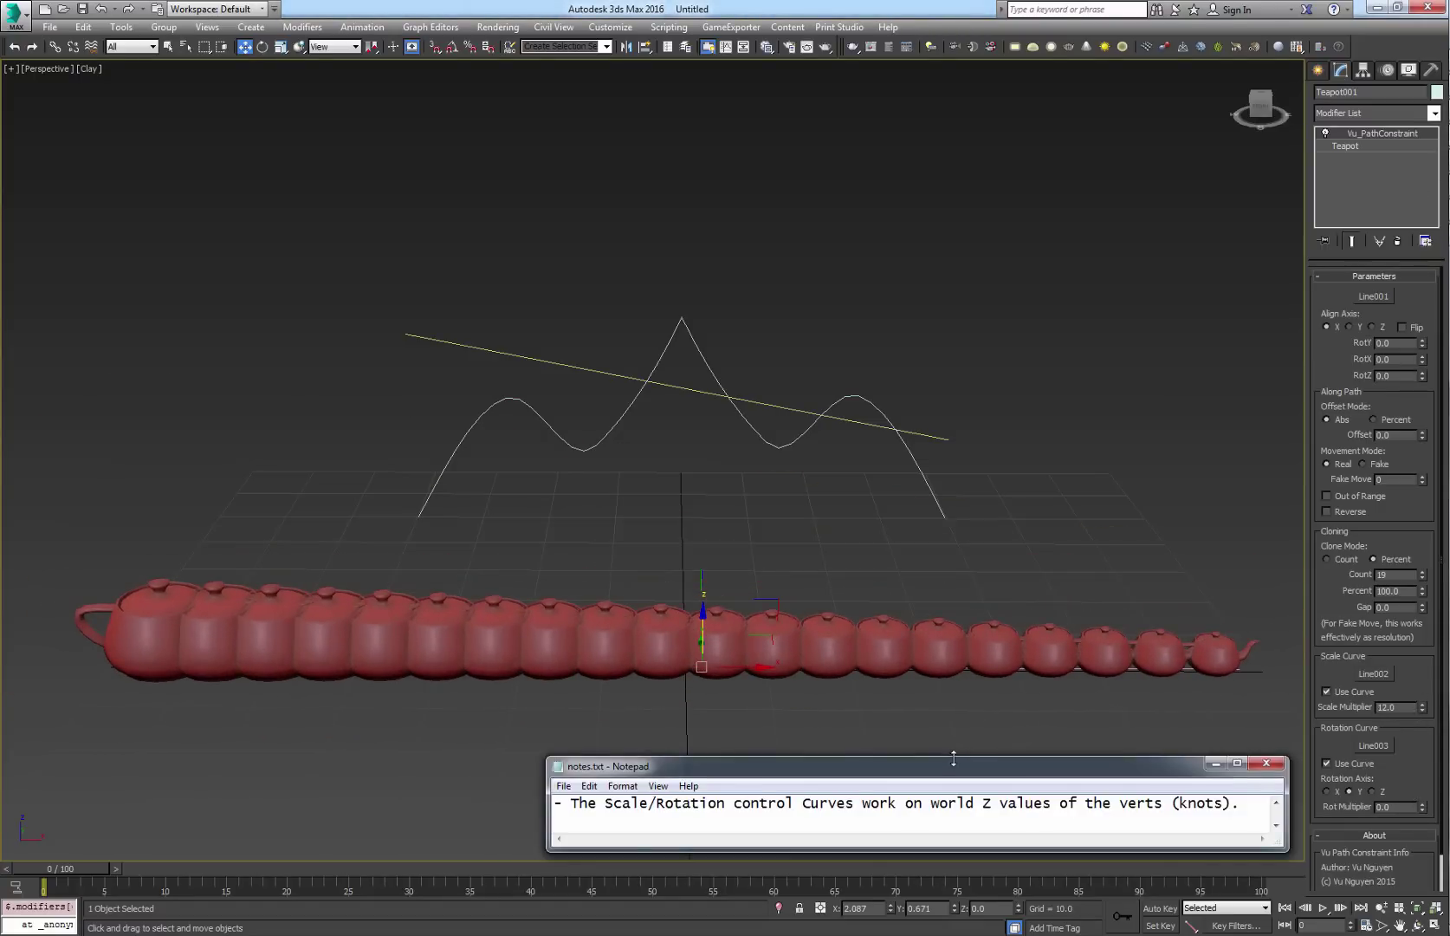
{"action": "left_click_drag", "start_coordinate": [955, 757], "coordinate": [958, 736]}
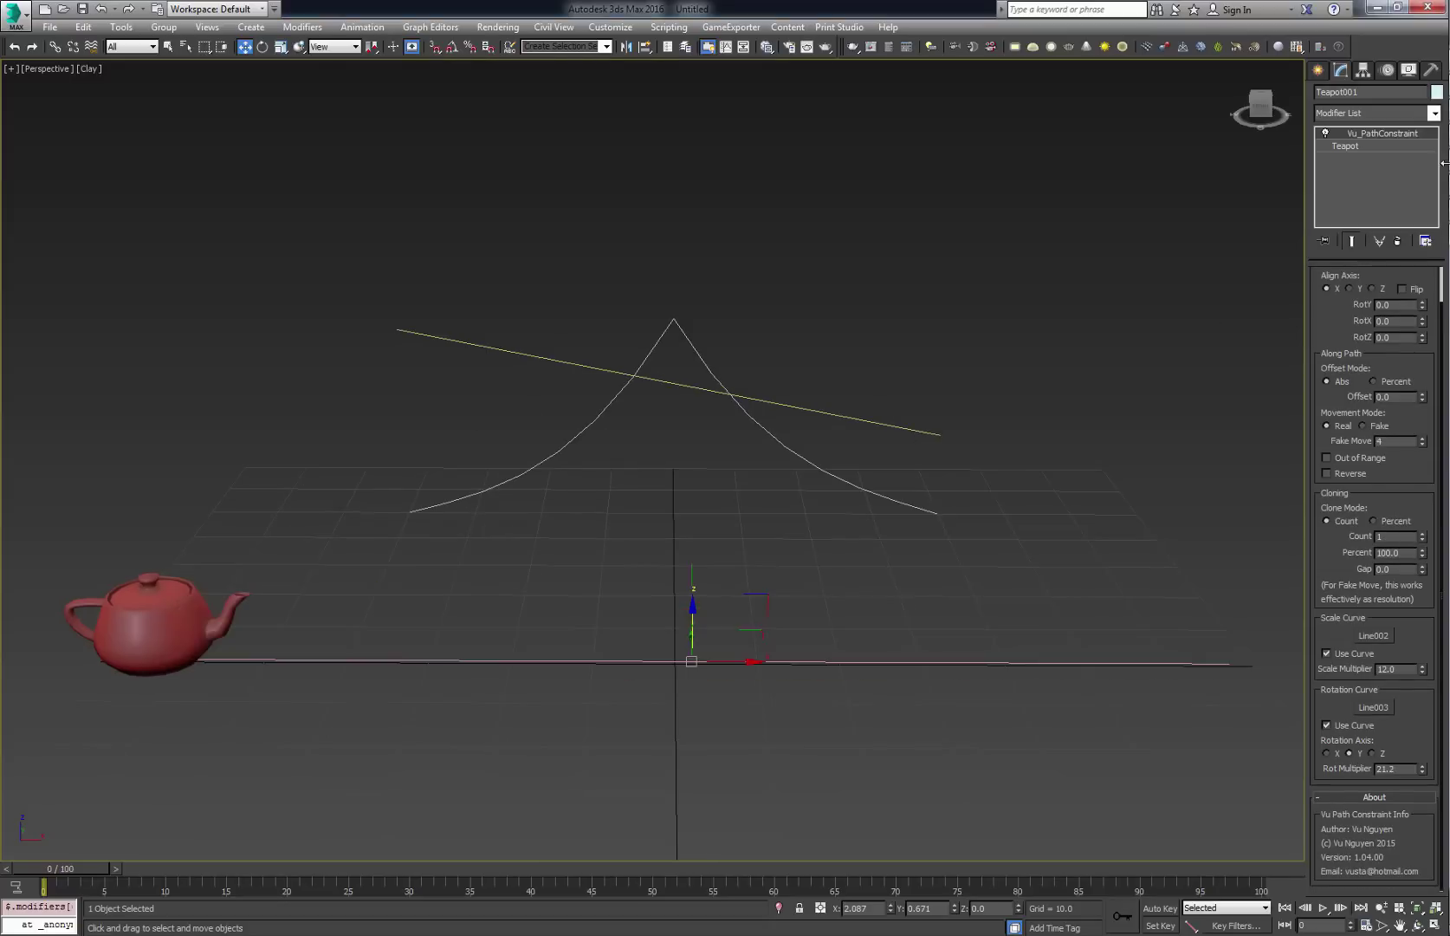
{"action": "key", "text": "alt+Tab"}
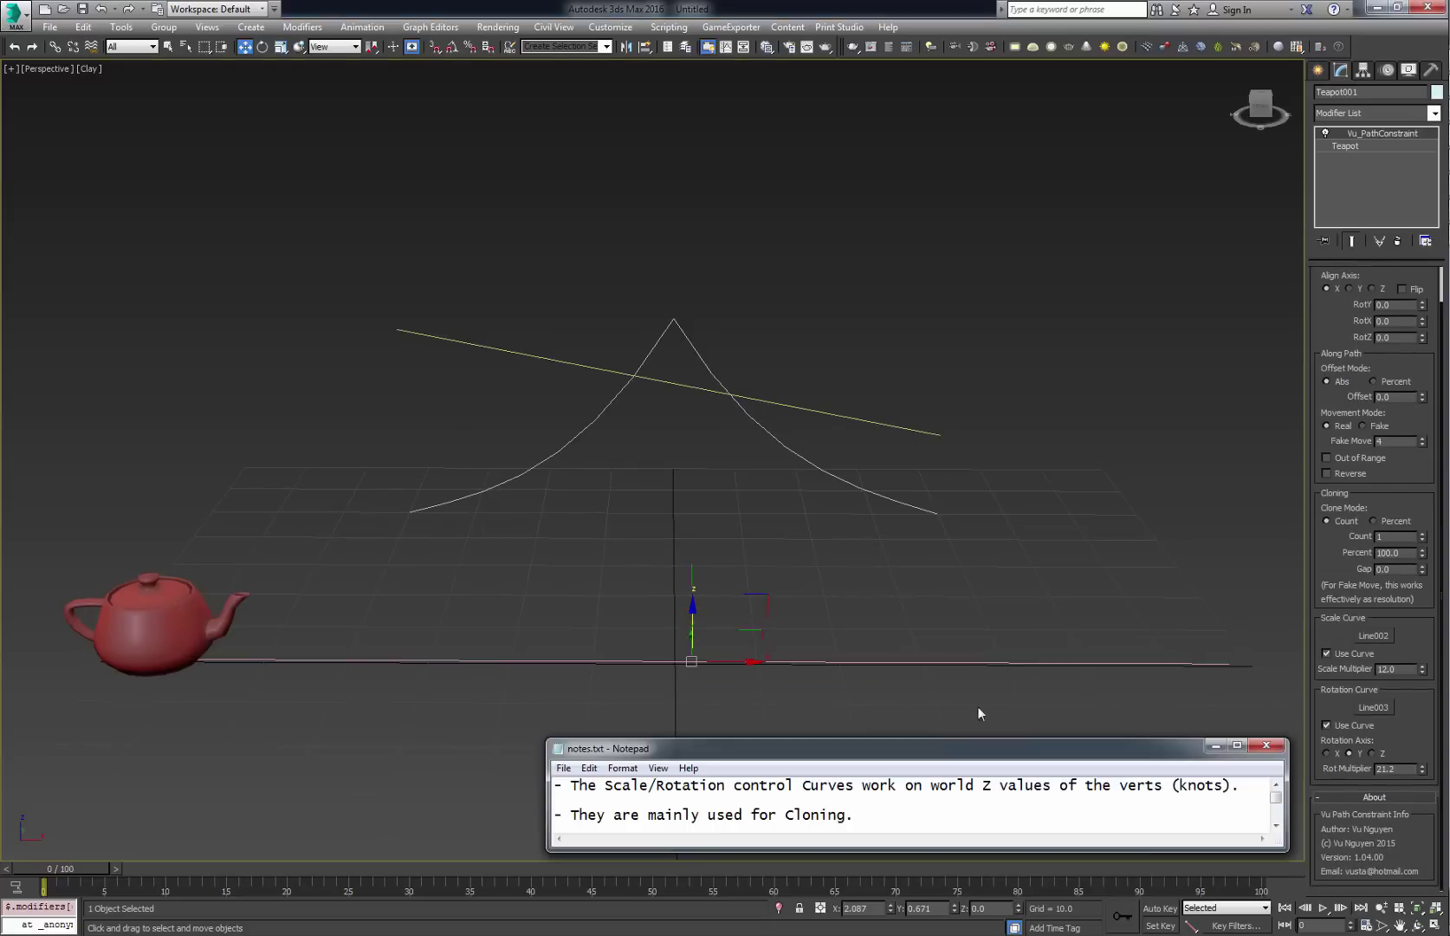
{"action": "left_click_drag", "start_coordinate": [978, 733], "coordinate": [971, 706]}
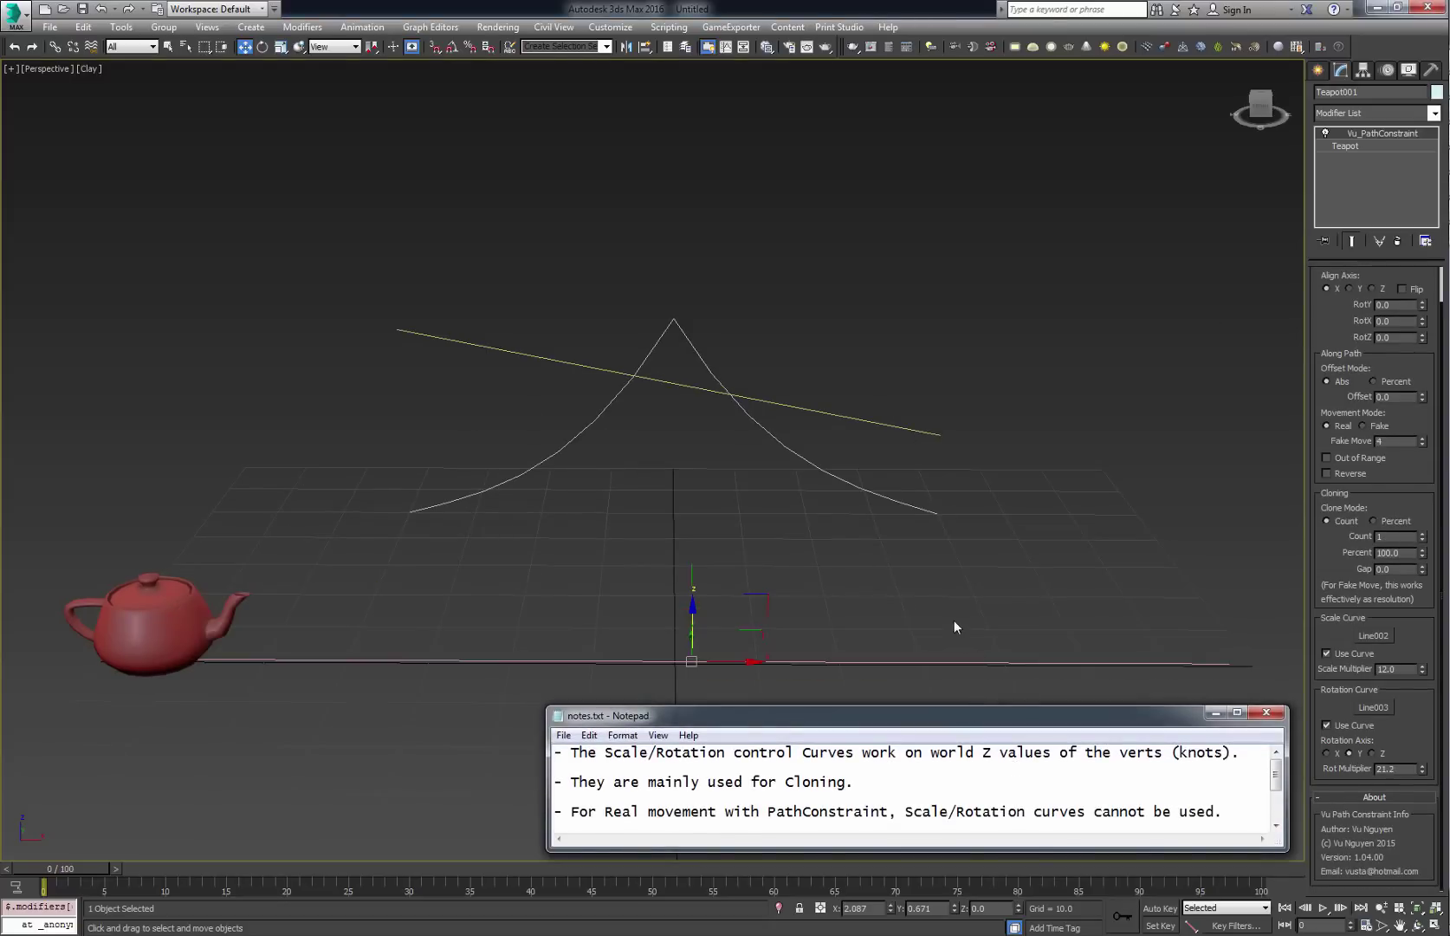
Return to 3ds Max, slide the single teapot along the path with Offset in Real mode, and reset Offset to 0
{"action": "key", "text": "alt+Tab"}
{"action": "left_click_drag", "start_coordinate": [1422, 404], "coordinate": [1217, 783]}
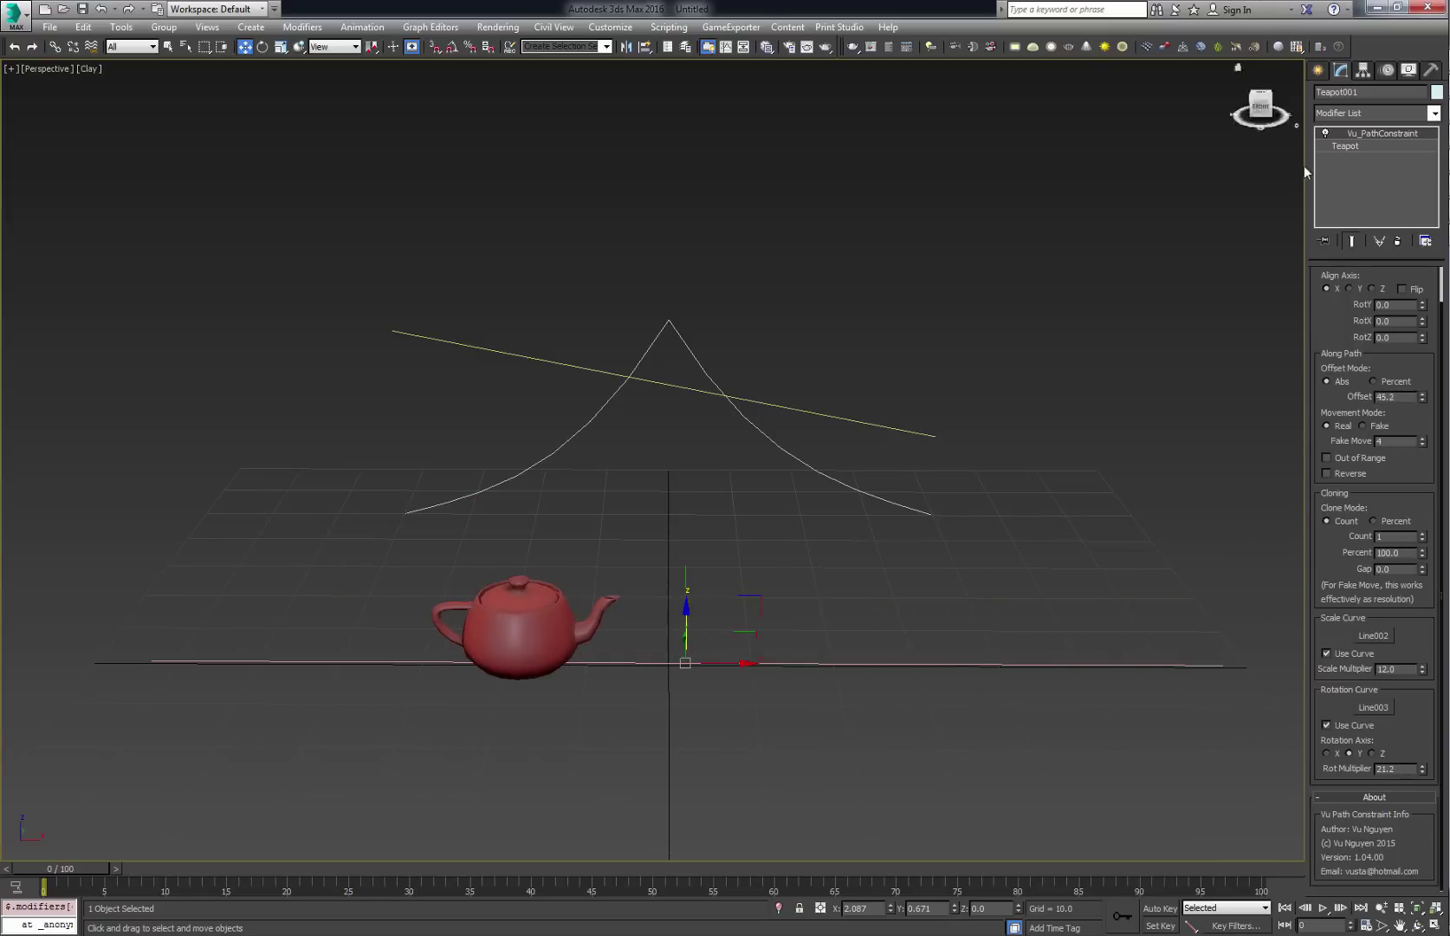
{"action": "right_click", "coordinate": [1422, 401]}
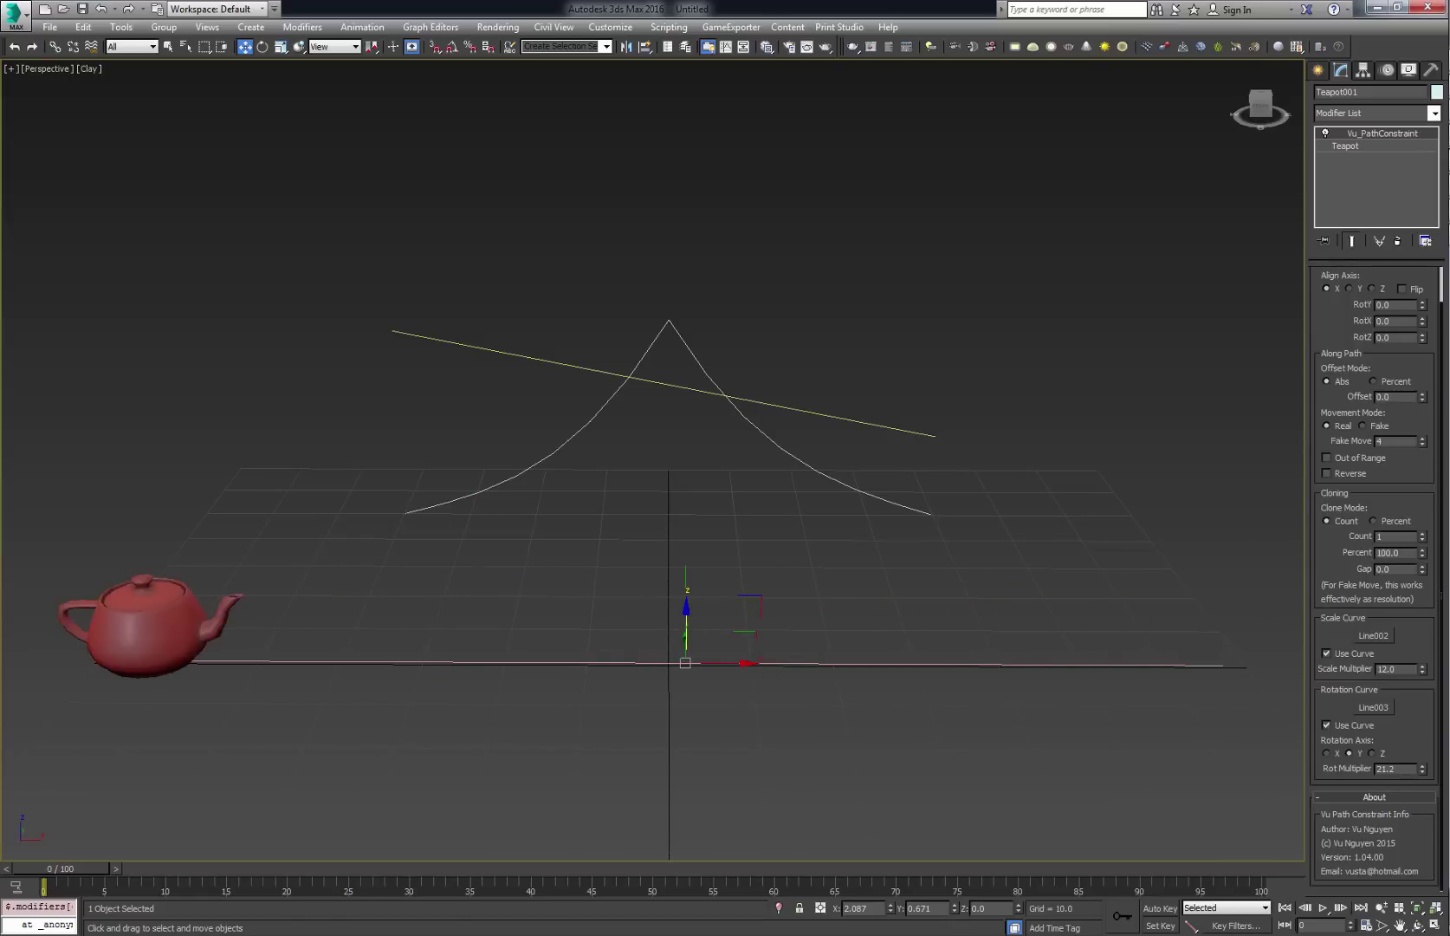
Switch to notes.txt in Notepad and enlarge its window to read the note about Fake movement
{"action": "key", "text": "alt+Tab"}
{"action": "left_click_drag", "start_coordinate": [898, 707], "coordinate": [898, 671]}
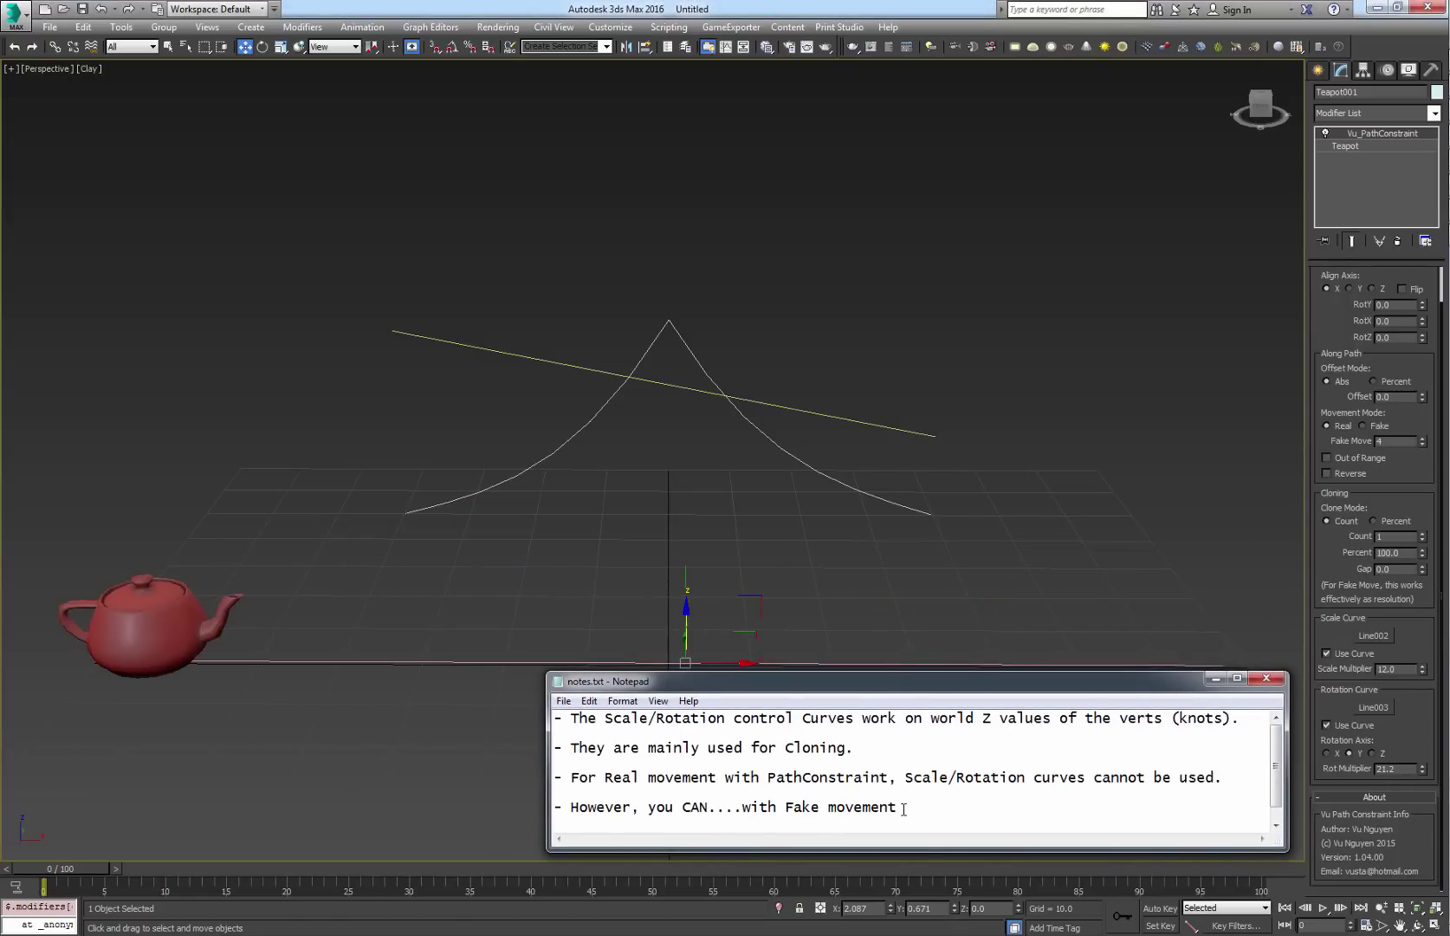
Set the teapot's Clone Mode to Percent and its Movement Mode to Fake
{"action": "middle_click_drag", "start_coordinate": [969, 605], "coordinate": [966, 594]}
{"action": "left_click", "coordinate": [1373, 522]}
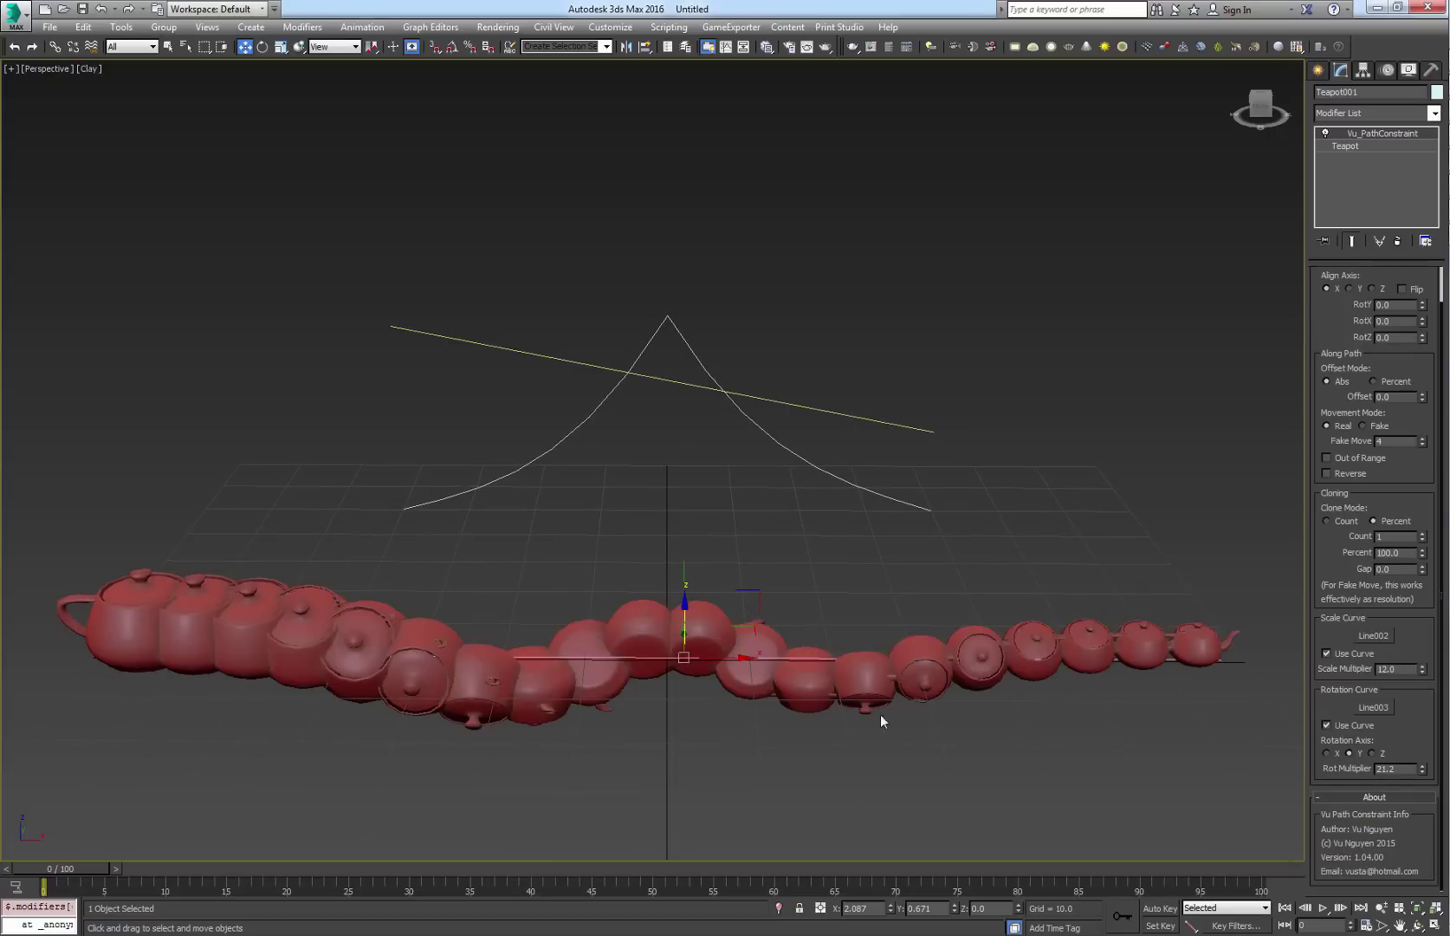
{"action": "left_click", "coordinate": [1363, 426]}
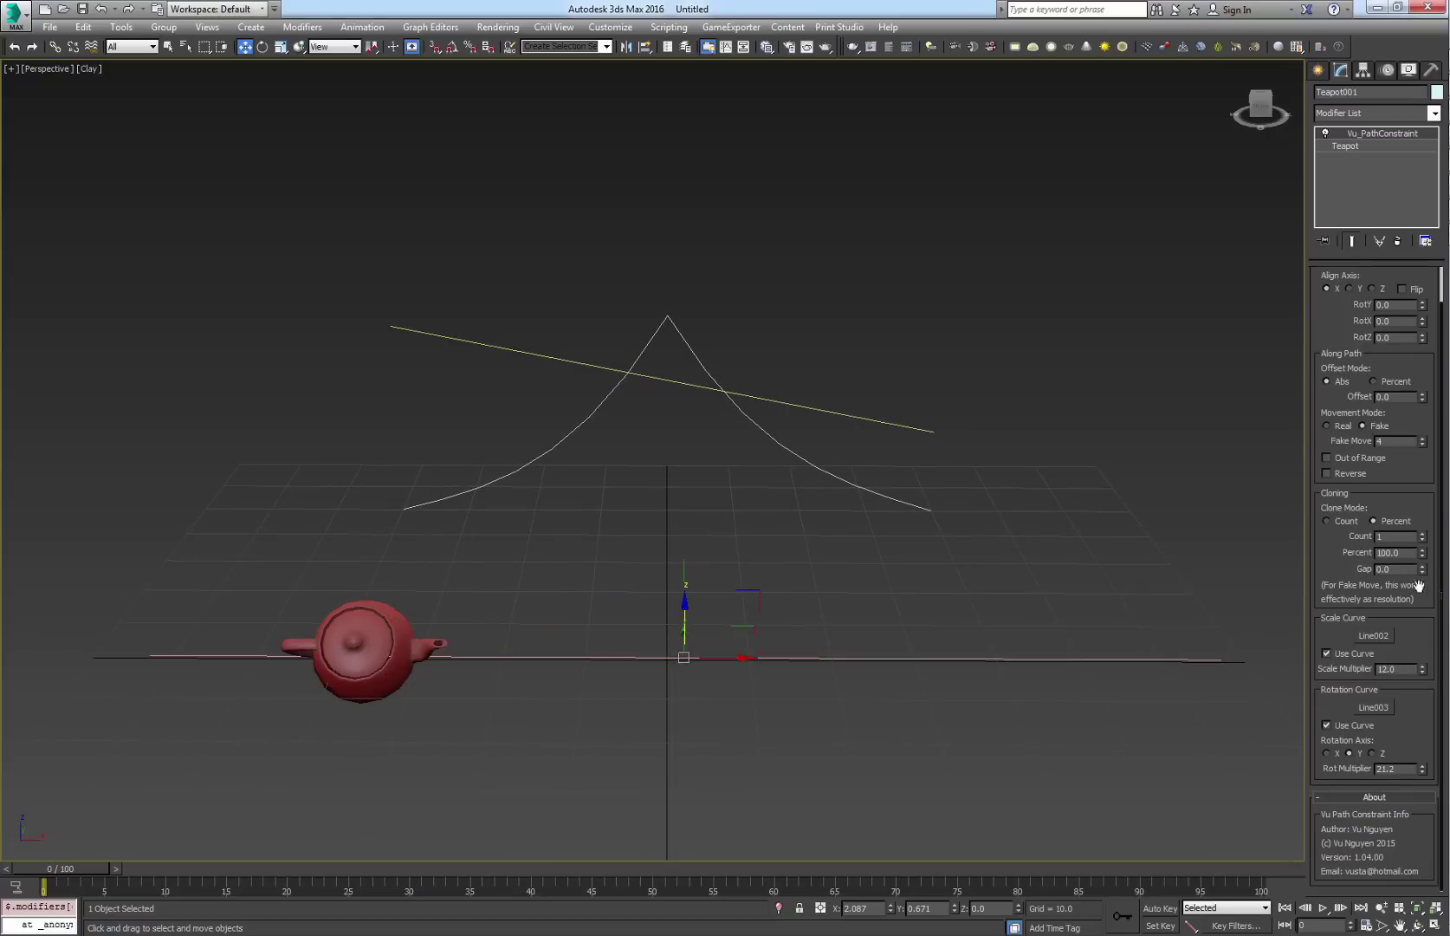
Set the teapot's Fake Move to 1 and the cloning Gap to -1.1
{"action": "right_click", "coordinate": [1423, 444]}
{"action": "left_click_drag", "start_coordinate": [1423, 444], "coordinate": [1423, 439]}
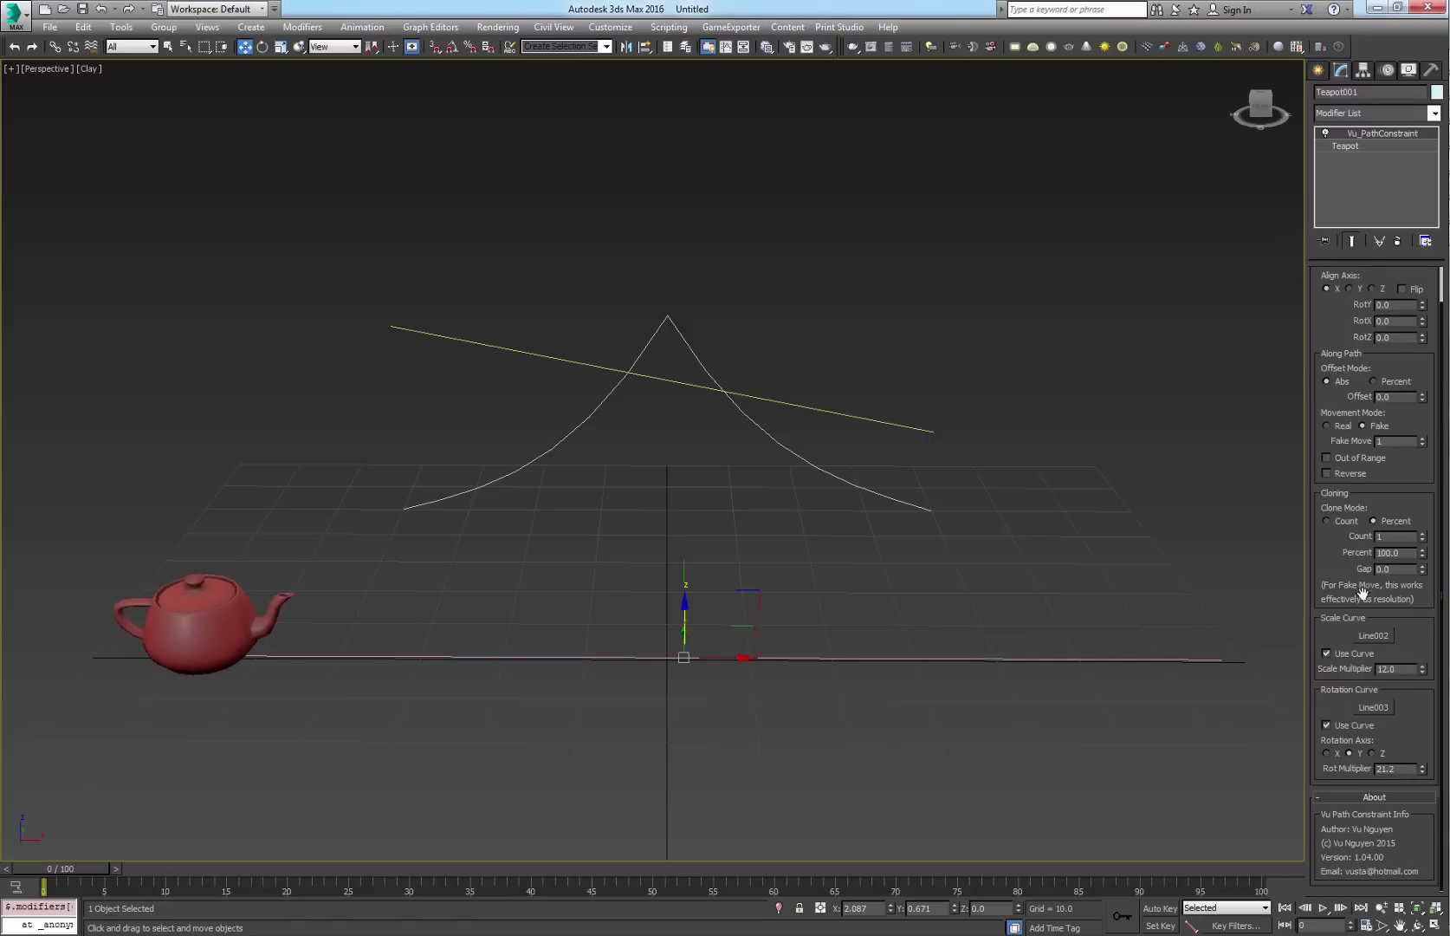
{"action": "left_click_drag", "start_coordinate": [1423, 572], "coordinate": [1419, 576]}
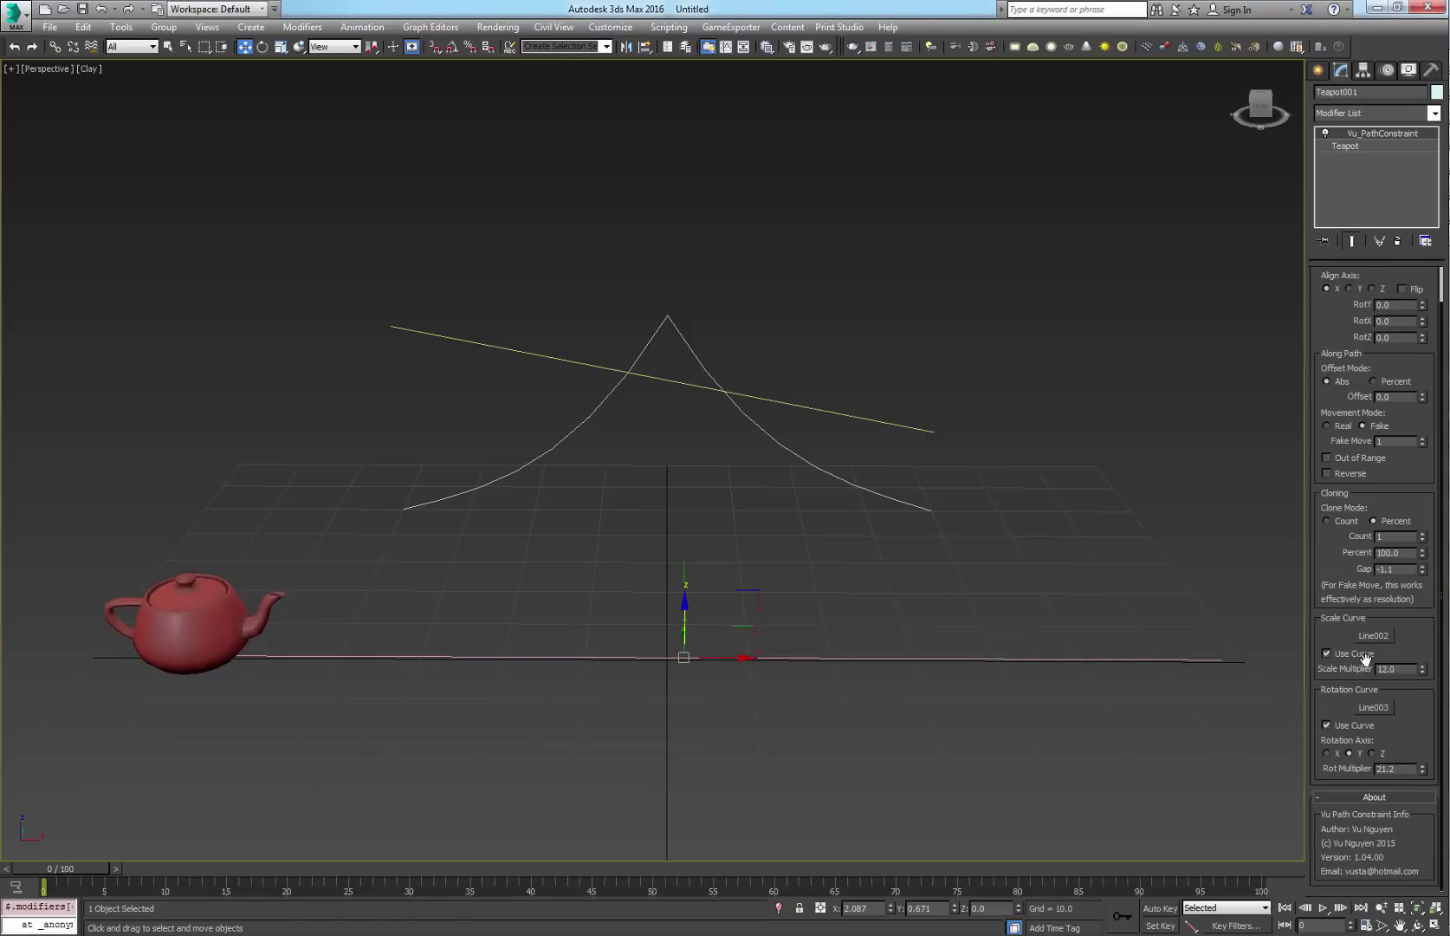
Set the Gap to -4.2 while in Real movement, then return to Fake movement and reset Fake Move to 0
{"action": "left_click", "coordinate": [1326, 425]}
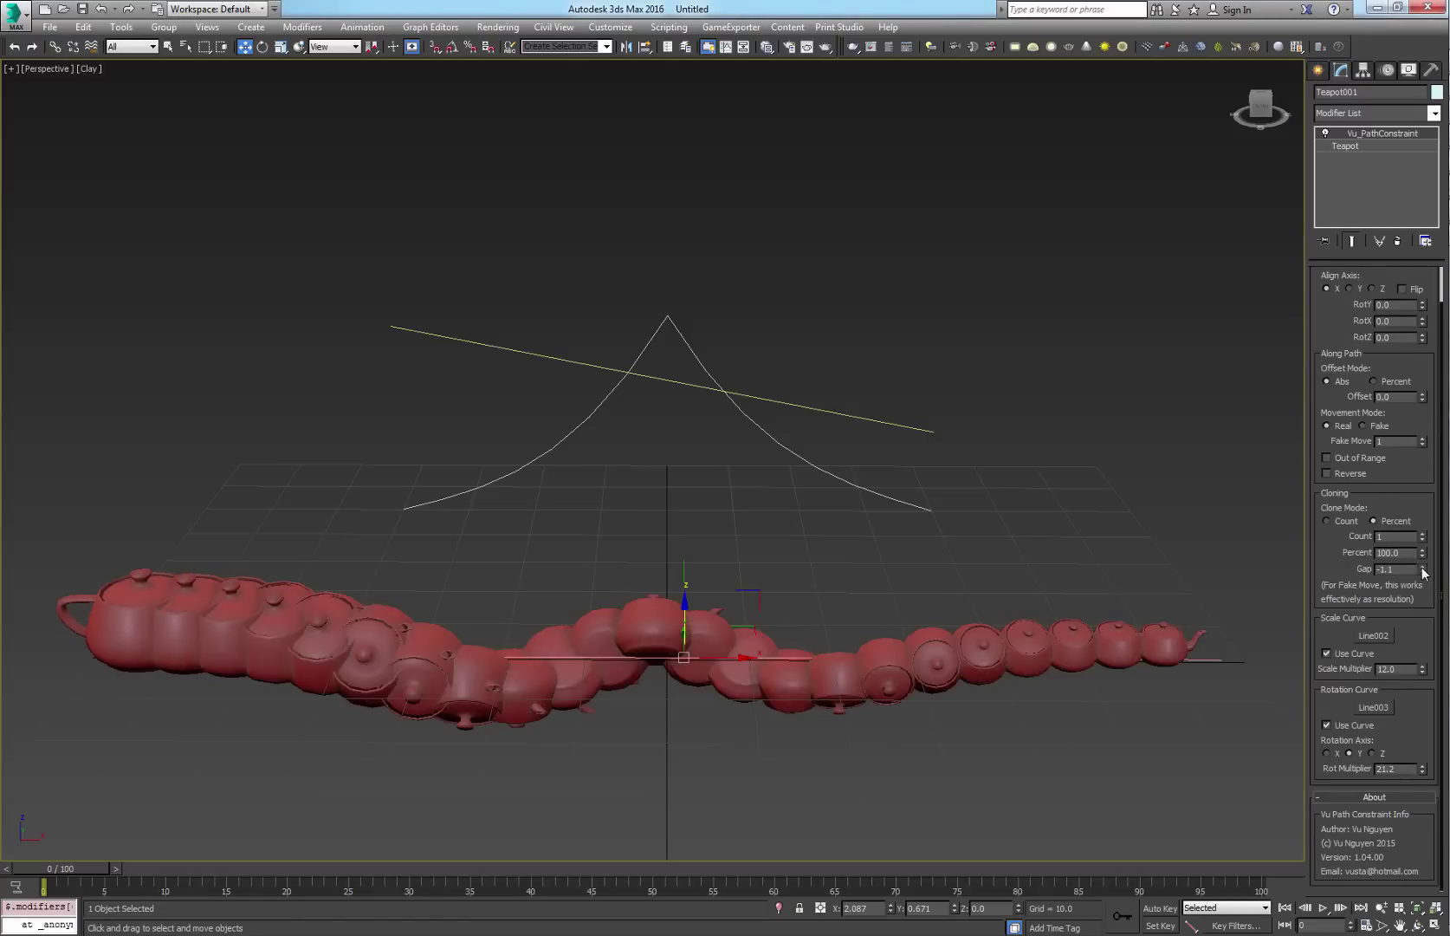
{"action": "left_click_drag", "start_coordinate": [1422, 572], "coordinate": [1415, 592]}
{"action": "left_click", "coordinate": [1363, 425]}
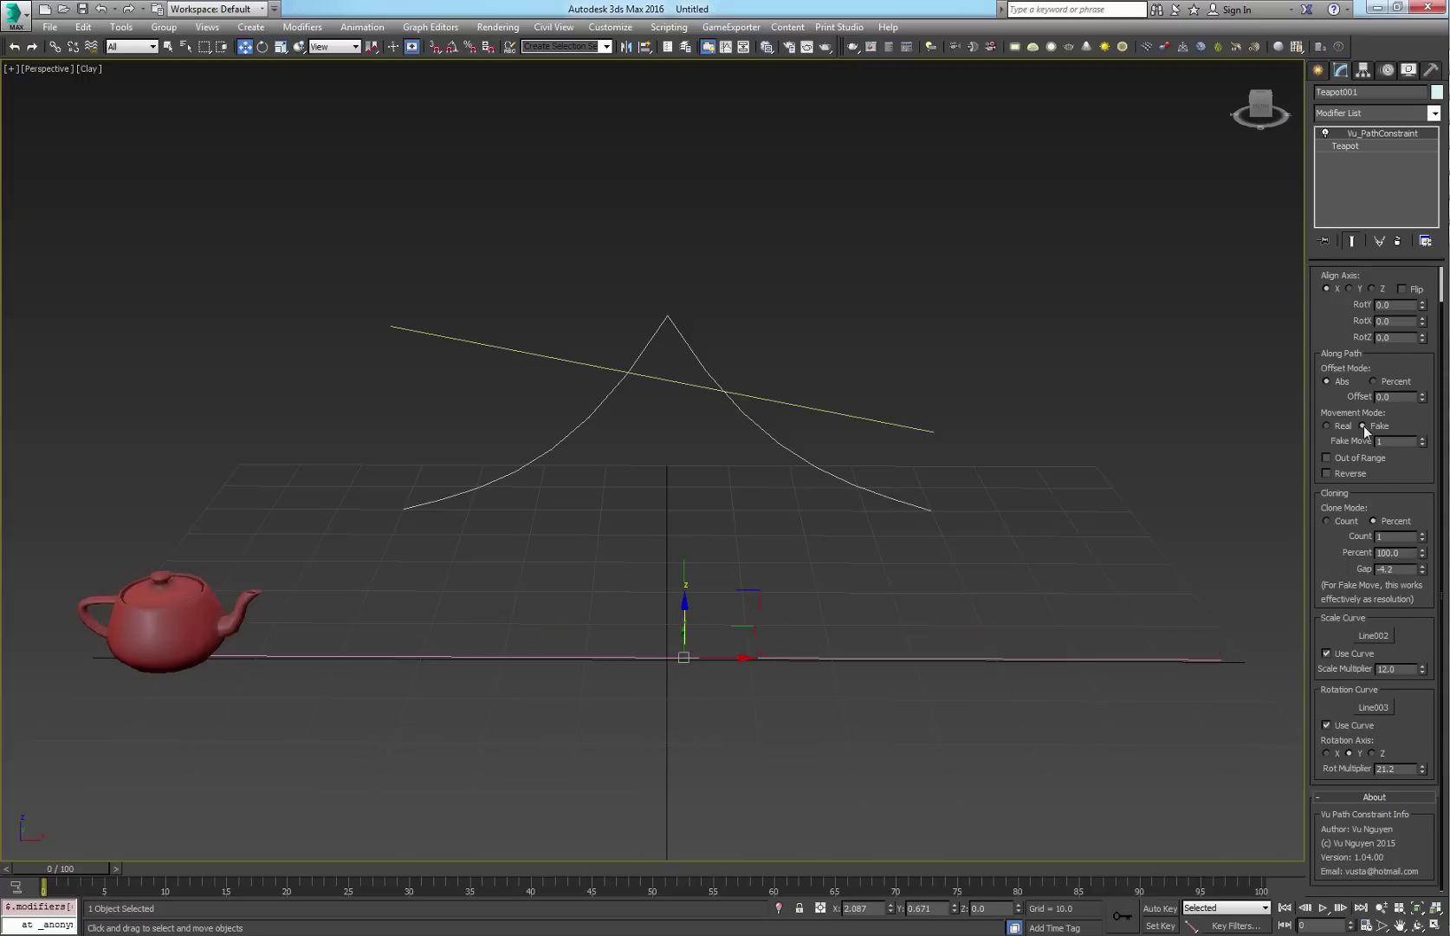
{"action": "left_click_drag", "start_coordinate": [1422, 443], "coordinate": [1419, 443]}
{"action": "right_click", "coordinate": [1422, 443]}
Set the Gap to 5, test the coarser movement with Fake Move up to 6, and reset Fake Move to 0
{"action": "left_click_drag", "start_coordinate": [1396, 568], "coordinate": [1362, 567]}
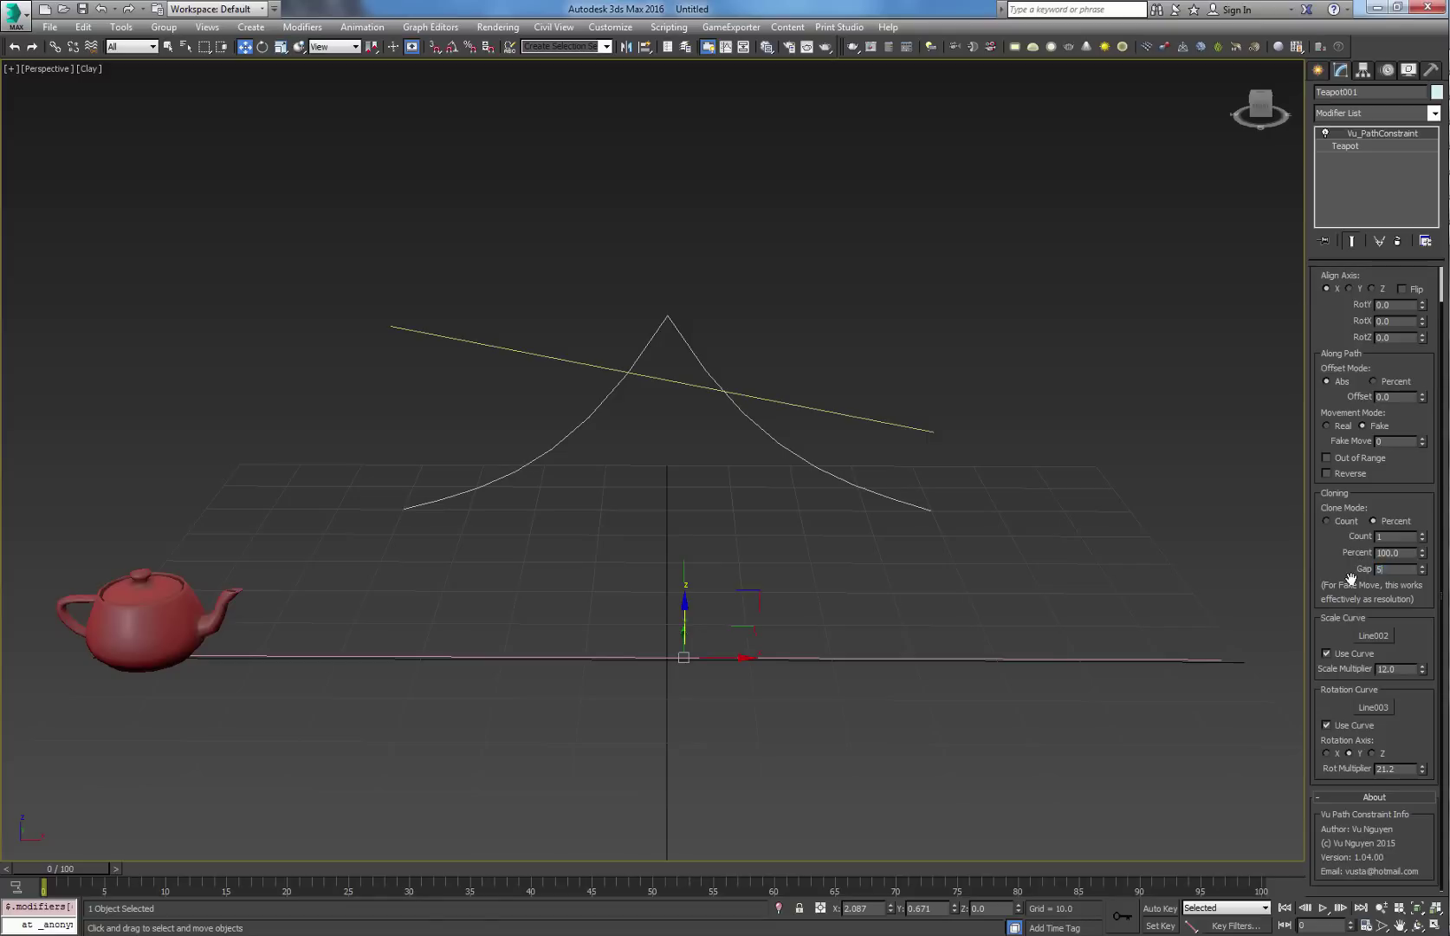
{"action": "left_click_drag", "start_coordinate": [1423, 442], "coordinate": [1423, 445]}
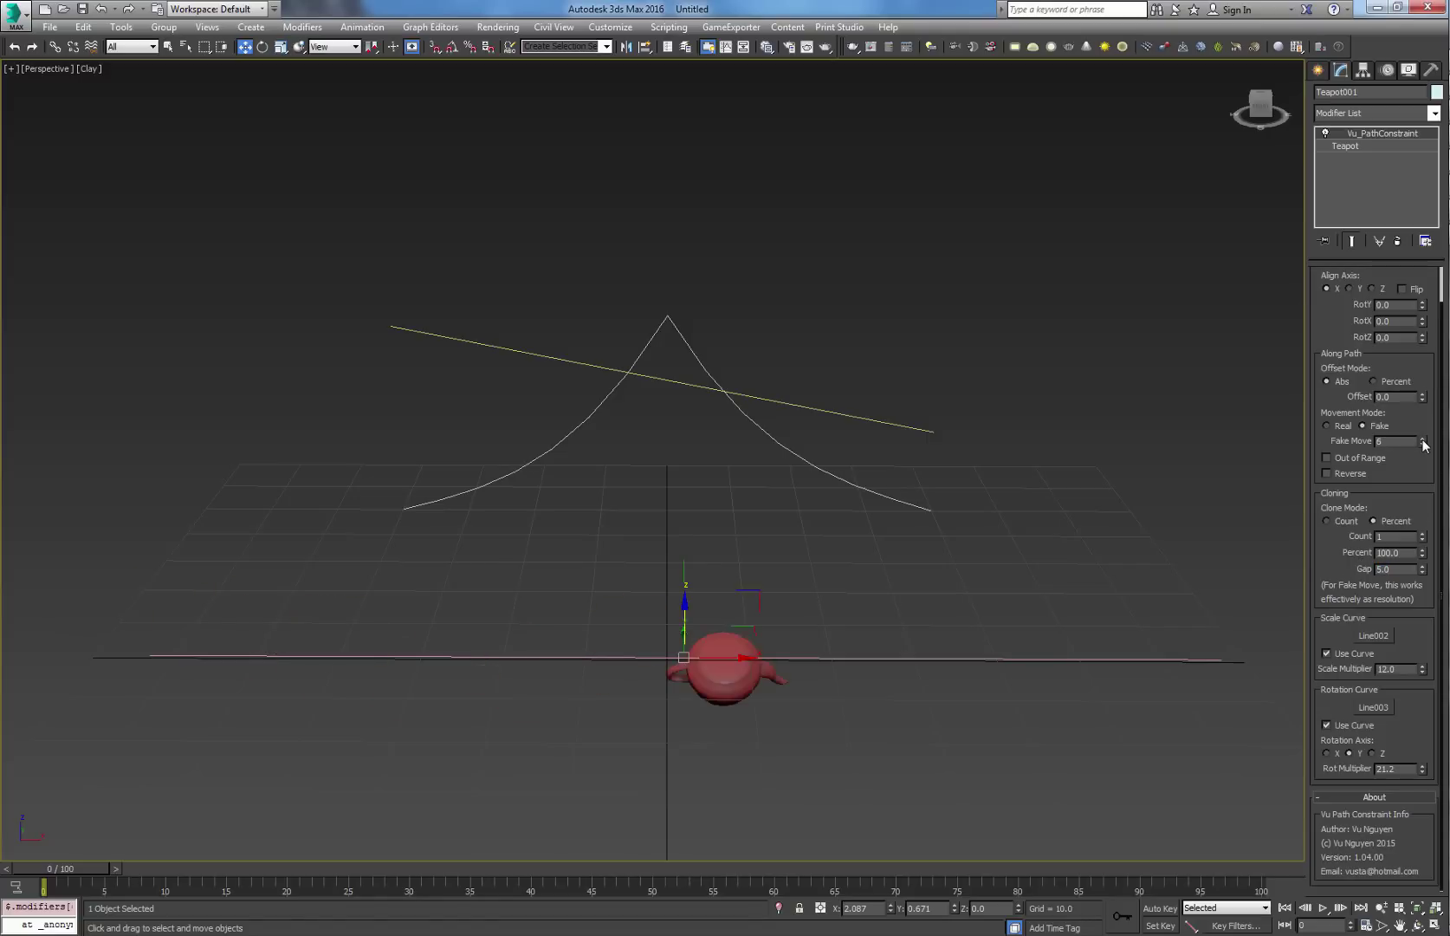
{"action": "right_click", "coordinate": [1424, 444]}
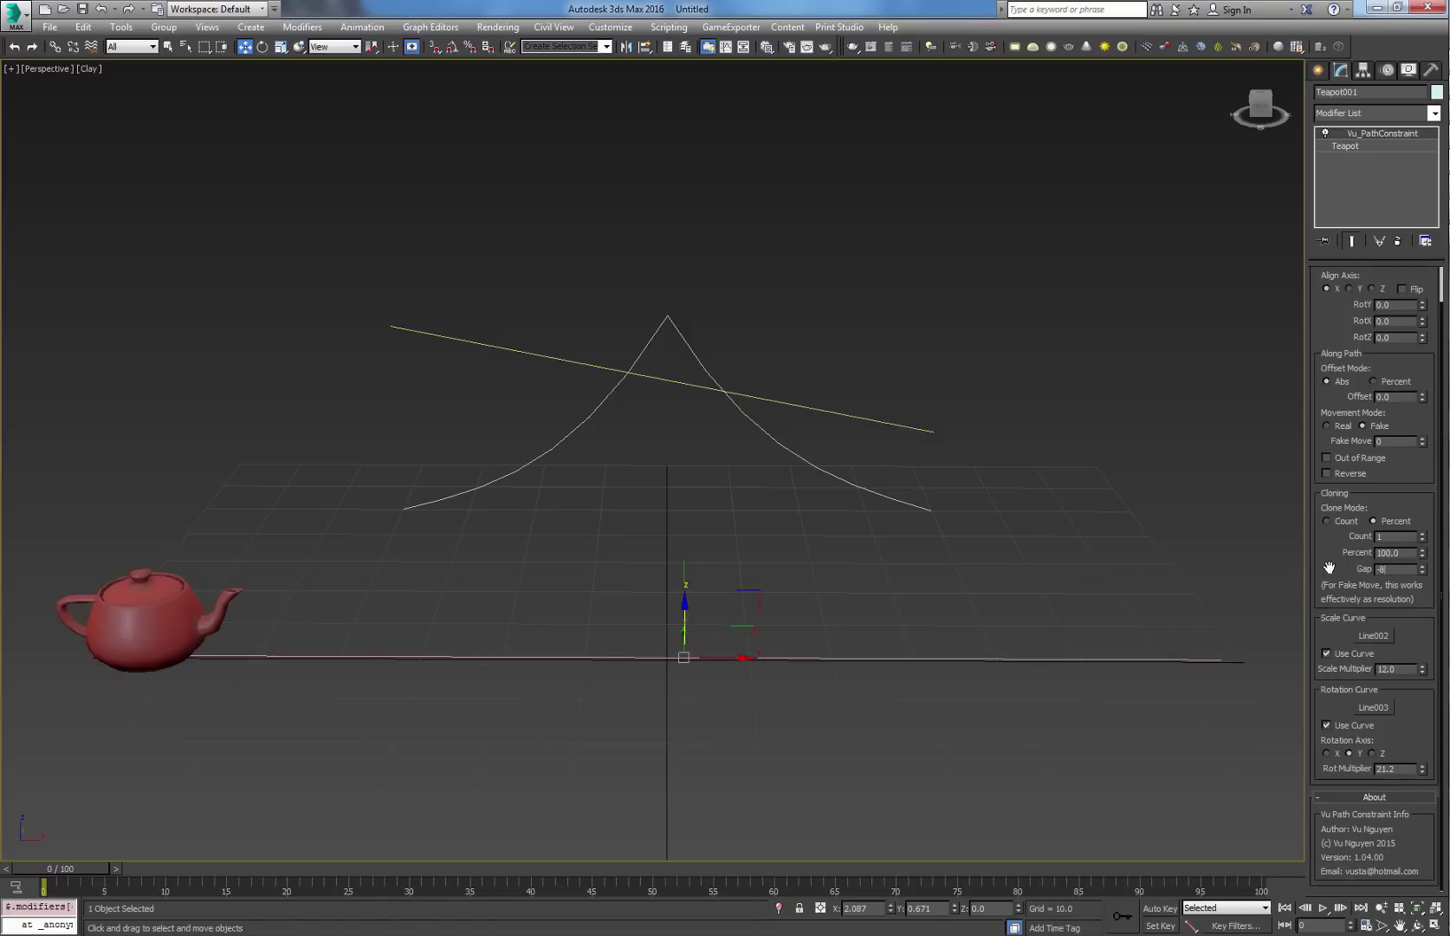
Set the Gap to -6 and advance Fake Move to test the finer teapot movement along the path
{"action": "key", "text": "Return"}
{"action": "type", "text": "-6"}
{"action": "key", "text": "Return"}
{"action": "mouse_move", "coordinate": [1424, 446]}
{"action": "left_mouse_down"}
{"action": "mouse_move", "coordinate": [1439, 372]}
{"action": "mouse_move", "coordinate": [10, 353]}
{"action": "mouse_move", "coordinate": [30, 298]}
{"action": "mouse_move", "coordinate": [9, 386]}
{"action": "mouse_move", "coordinate": [1433, 423]}
{"action": "mouse_move", "coordinate": [1428, 447]}
{"action": "left_mouse_up"}
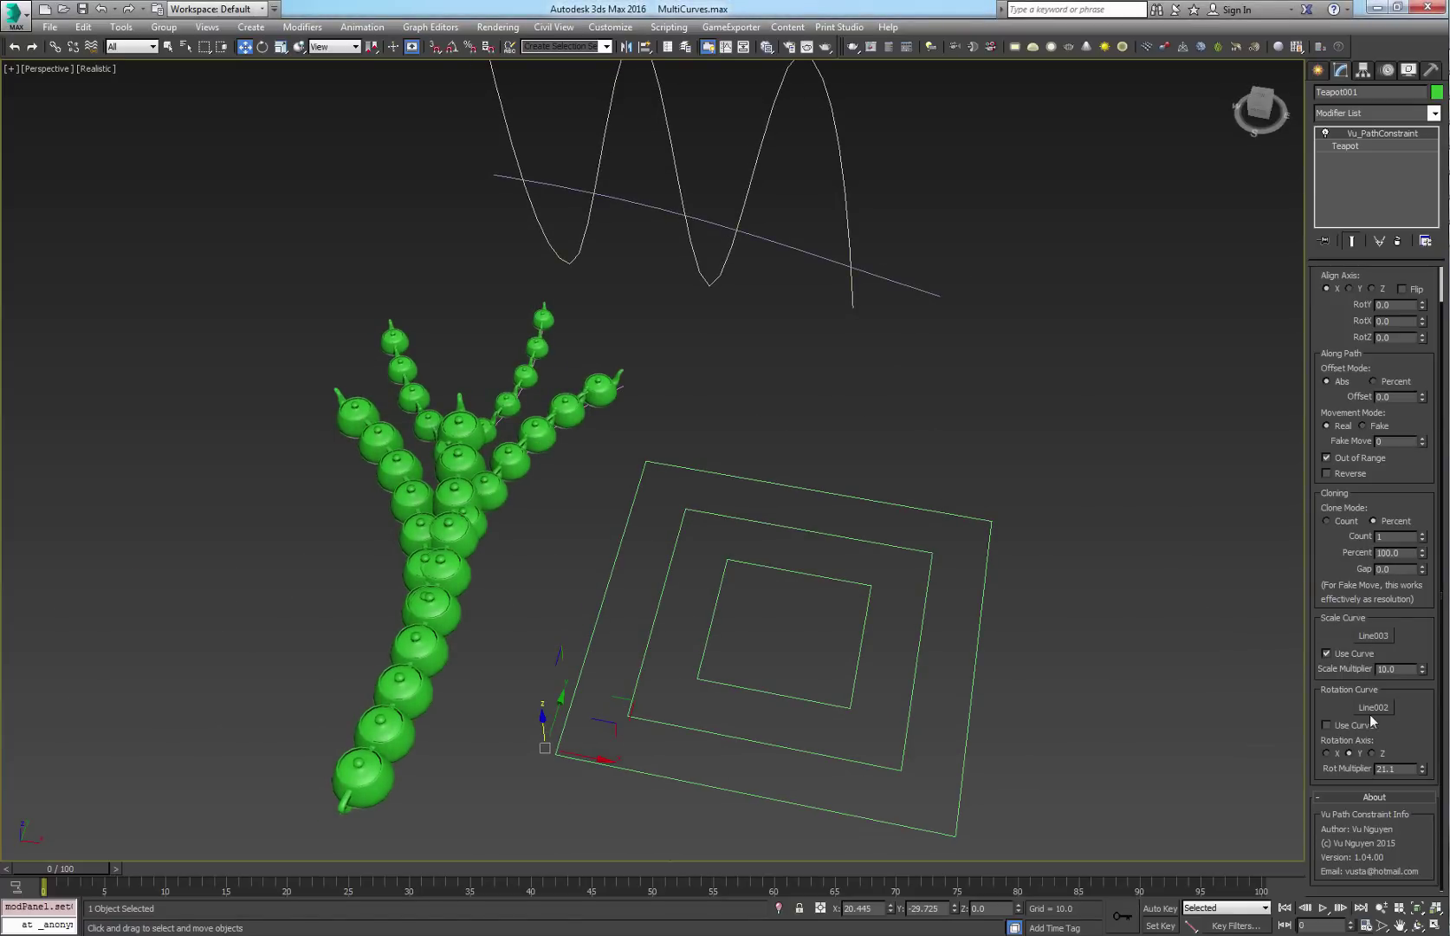
Turn off the Scale Curve on the branching teapots, and toggle the Rotation Curve on and off again
{"action": "left_click", "coordinate": [1326, 654]}
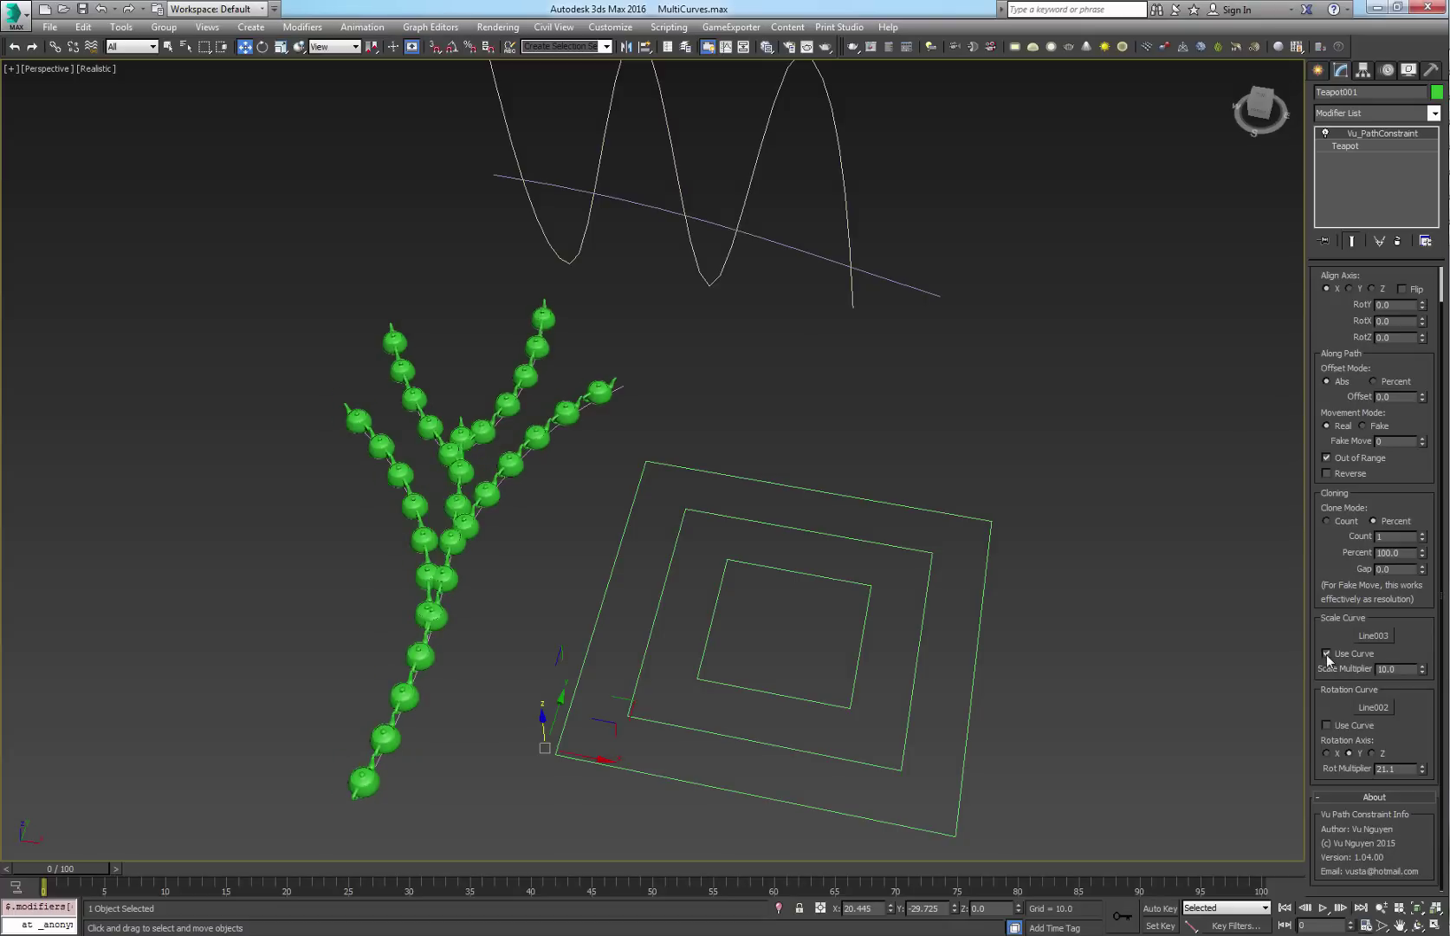
{"action": "left_click", "coordinate": [1327, 655]}
{"action": "left_click", "coordinate": [1325, 726]}
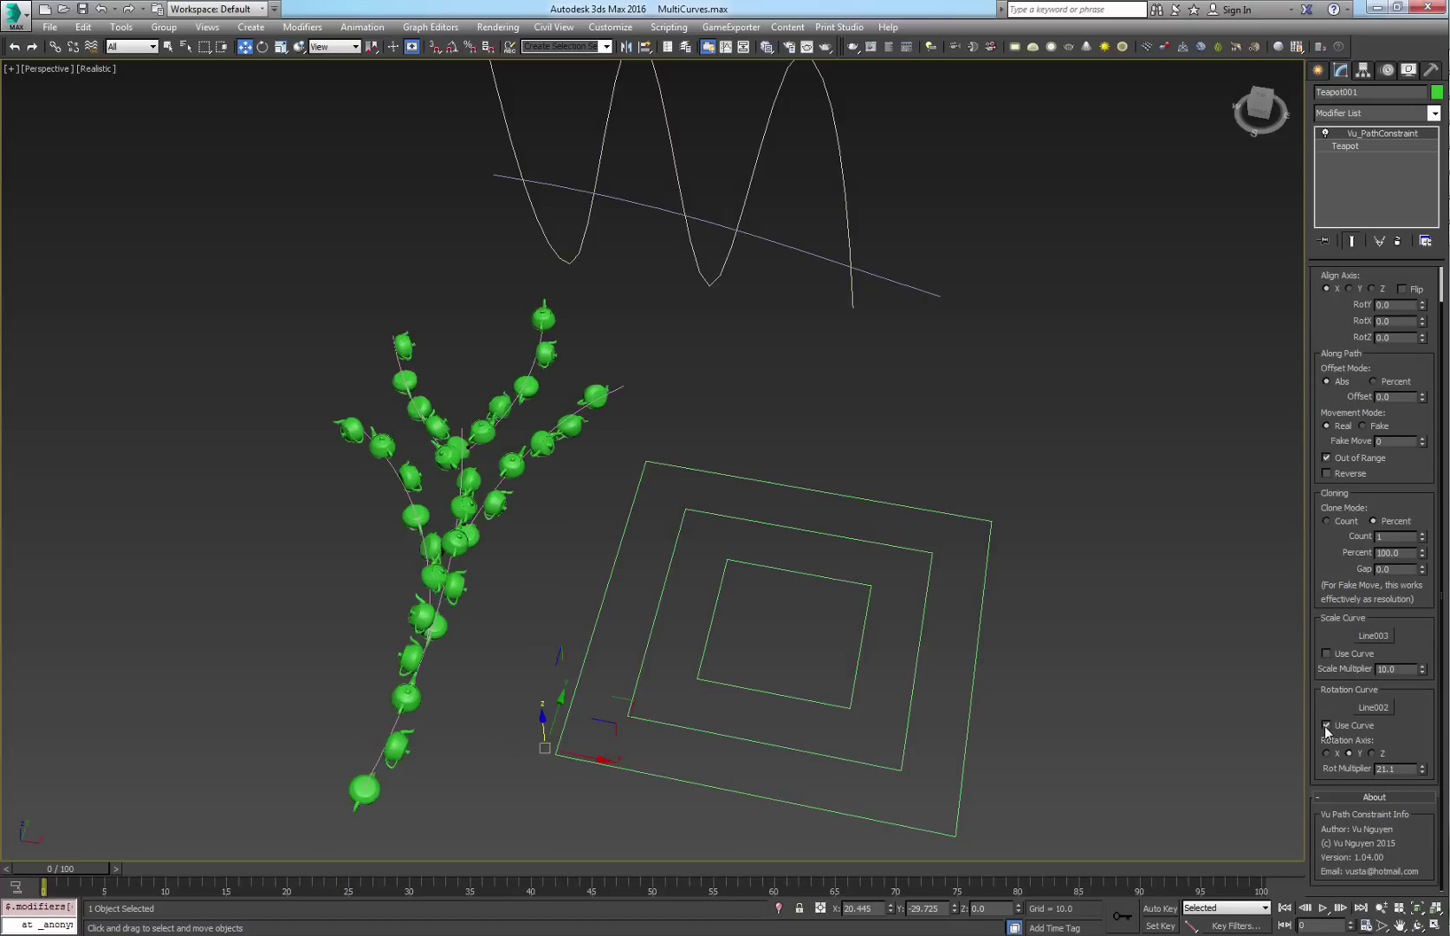
{"action": "left_click", "coordinate": [1325, 726]}
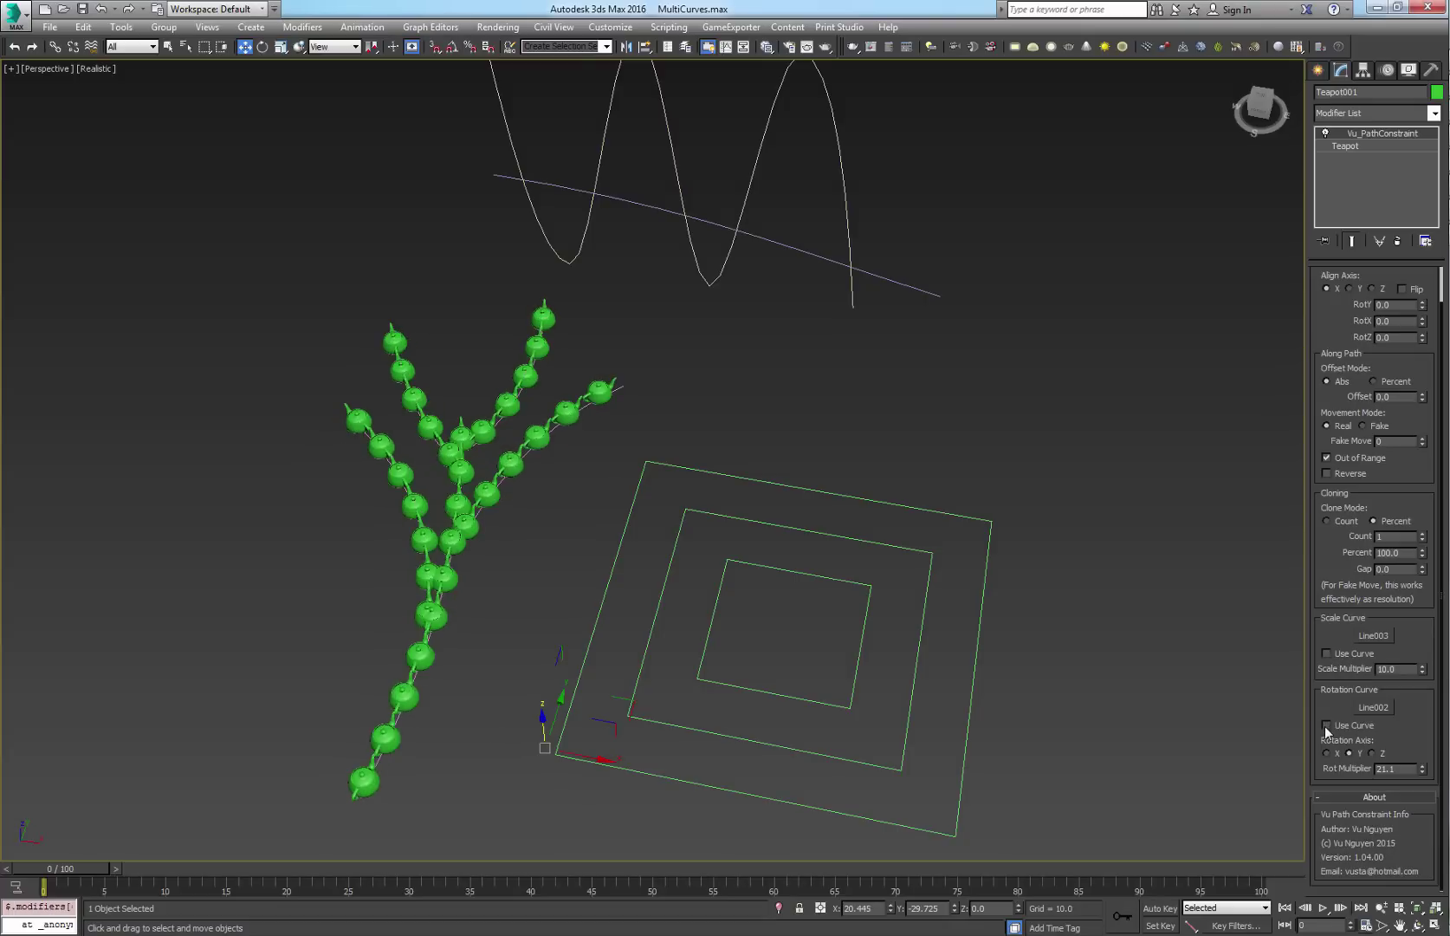
Set the Clone Mode to Count, switch the Offset Mode to Percent with Out of Range off, and reset the tested Offset to 0
{"action": "left_click", "coordinate": [1326, 520]}
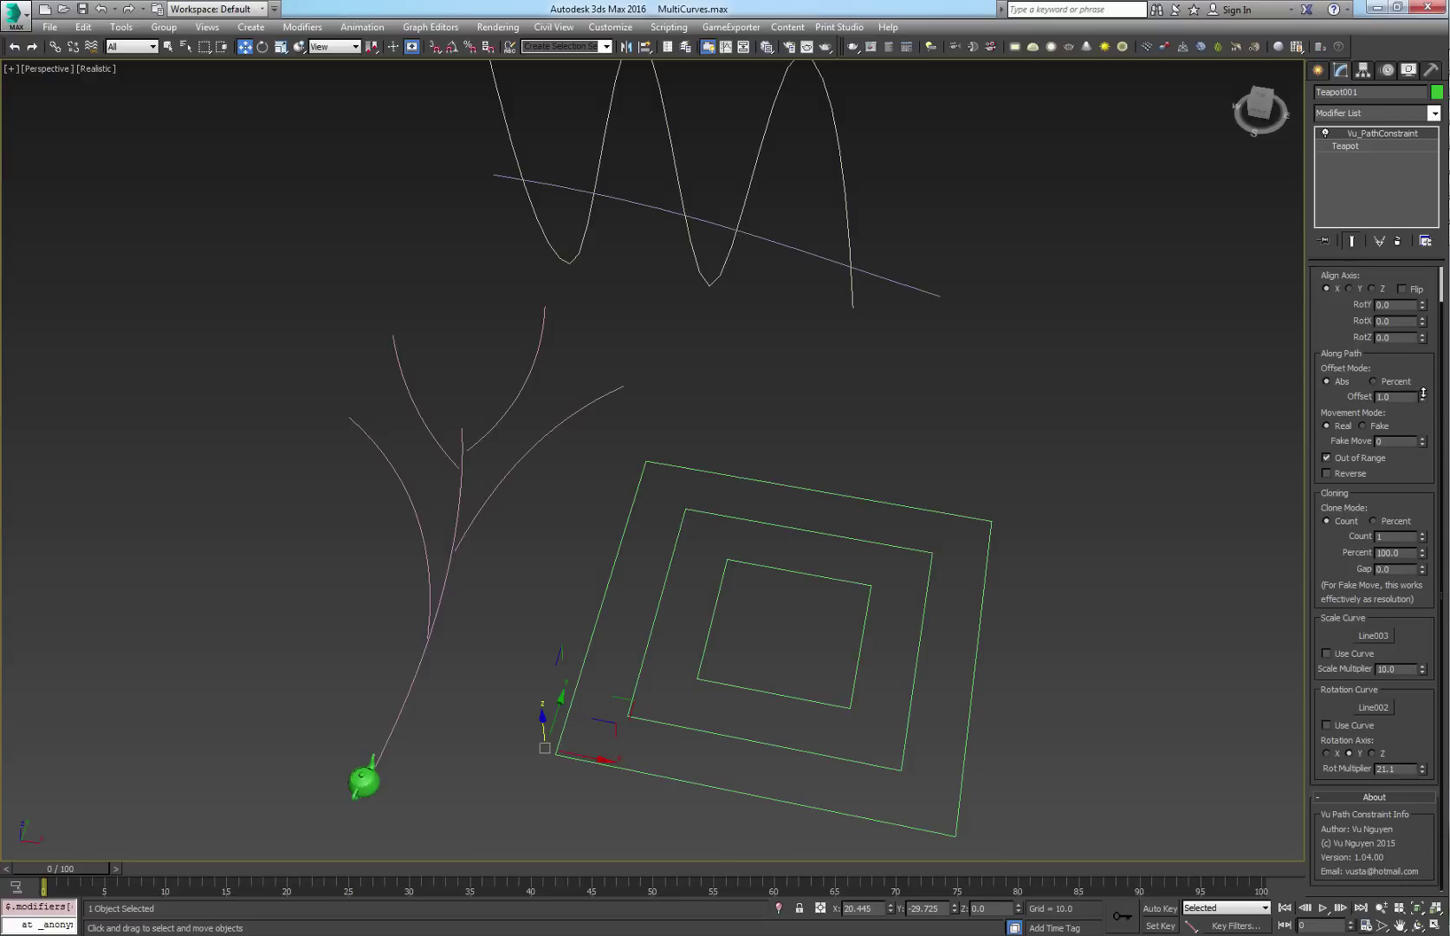
{"action": "left_click_drag", "start_coordinate": [1423, 393], "coordinate": [1392, 133]}
{"action": "left_click", "coordinate": [1374, 382]}
{"action": "left_click", "coordinate": [1327, 457]}
{"action": "right_click", "coordinate": [1422, 398]}
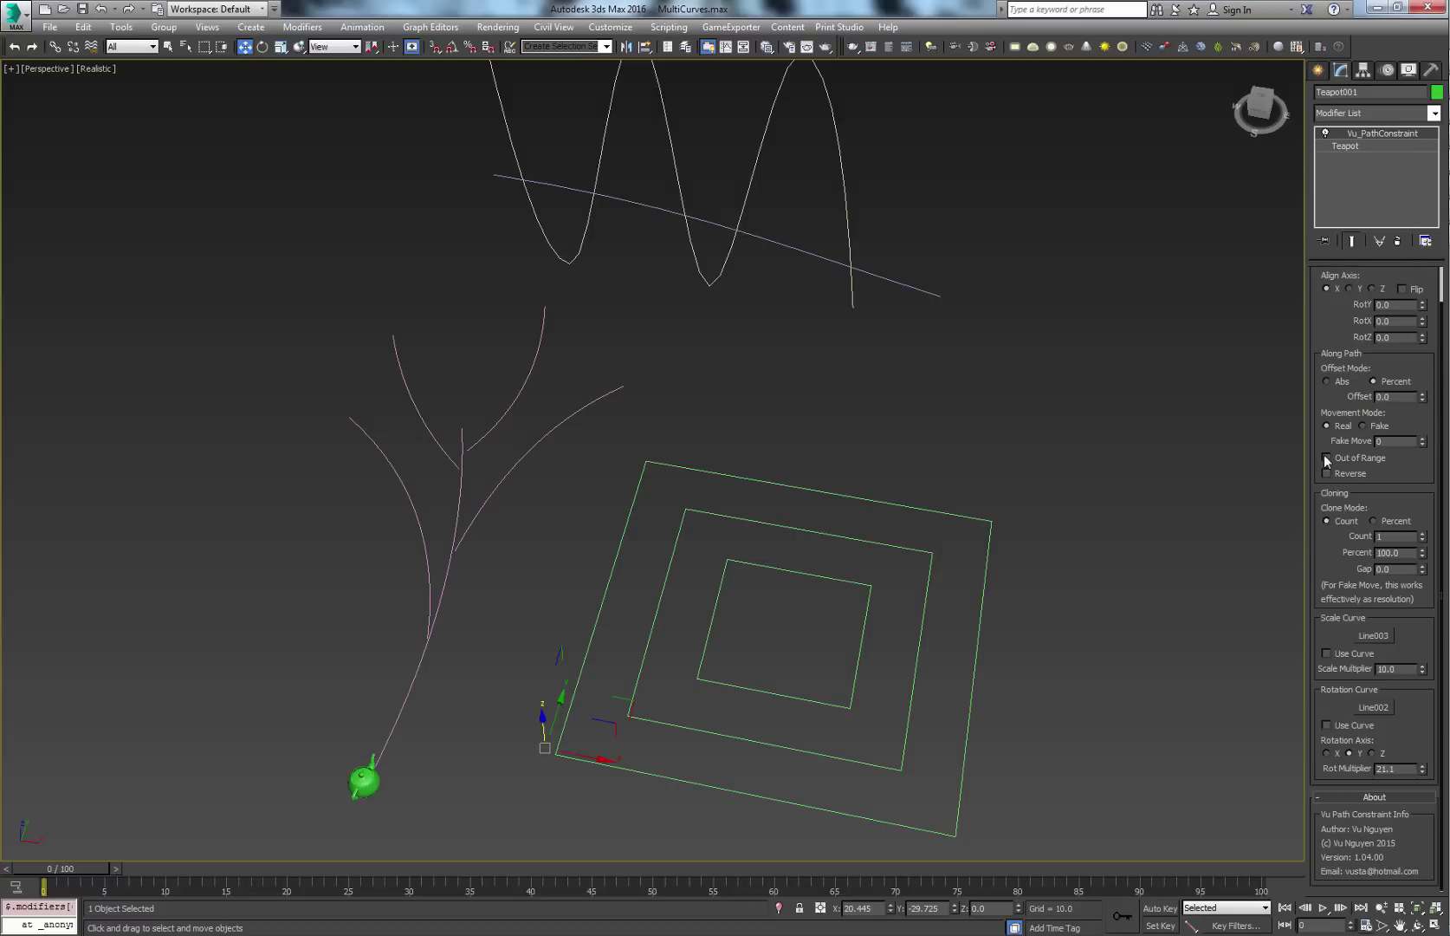
Turn on Out of Range, test the single teapot's Offset up to 117.9 percent, and reset the Offset to 0
{"action": "left_click", "coordinate": [1327, 458]}
{"action": "scroll", "coordinate": [809, 421], "scroll_direction": "down", "scroll_amount": 3}
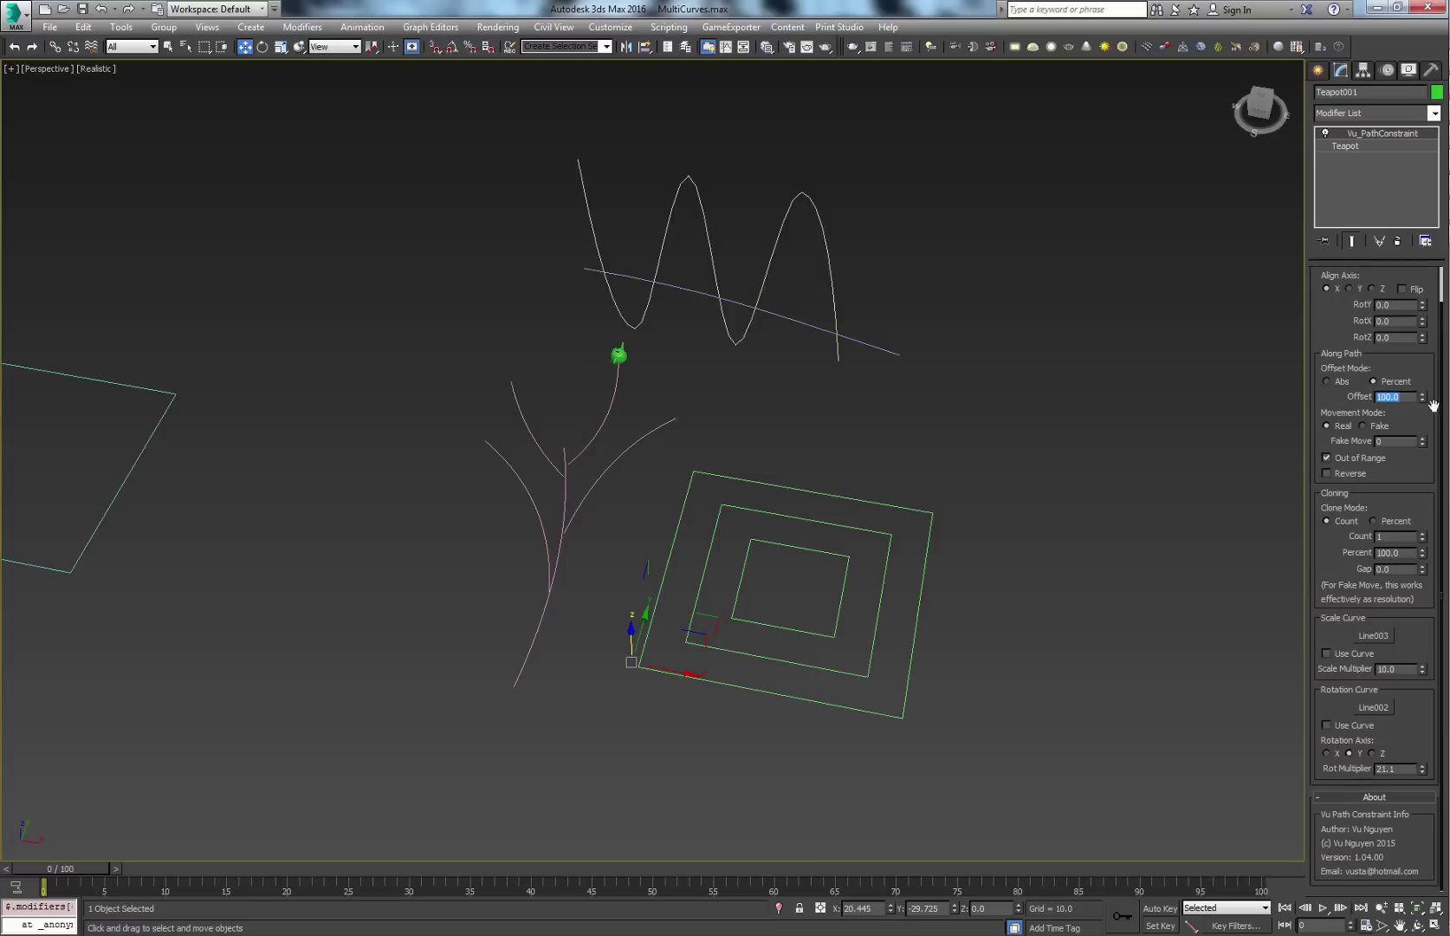
{"action": "mouse_move", "coordinate": [1433, 218]}
{"action": "left_mouse_down"}
{"action": "mouse_move", "coordinate": [1428, 121]}
{"action": "mouse_move", "coordinate": [1392, 274]}
{"action": "left_mouse_up"}
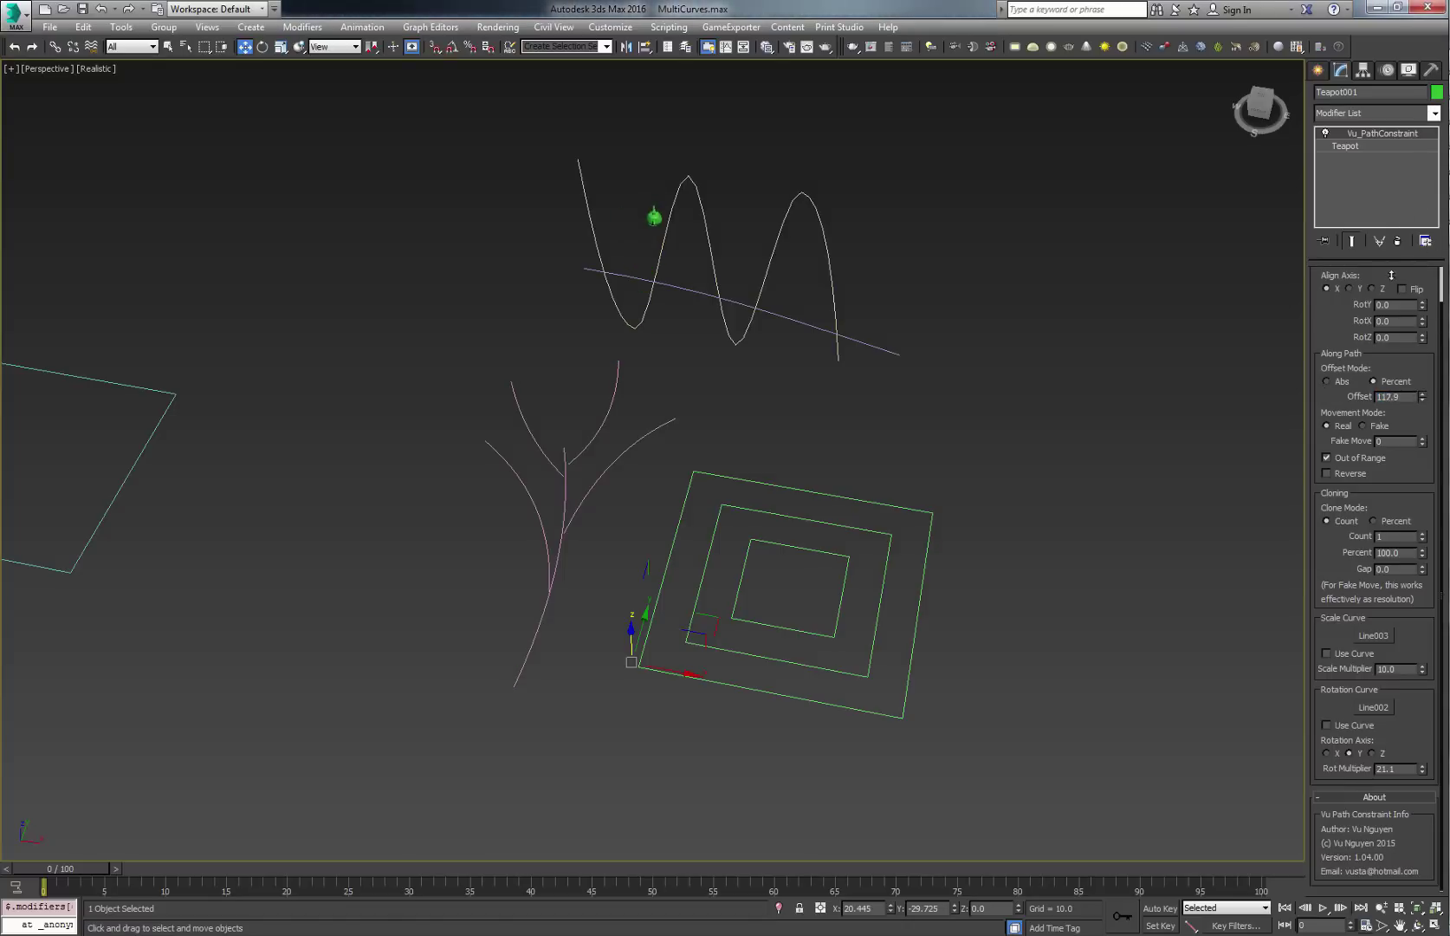
{"action": "right_click", "coordinate": [1422, 396]}
{"action": "scroll", "coordinate": [650, 492], "scroll_direction": "up", "scroll_amount": 4}
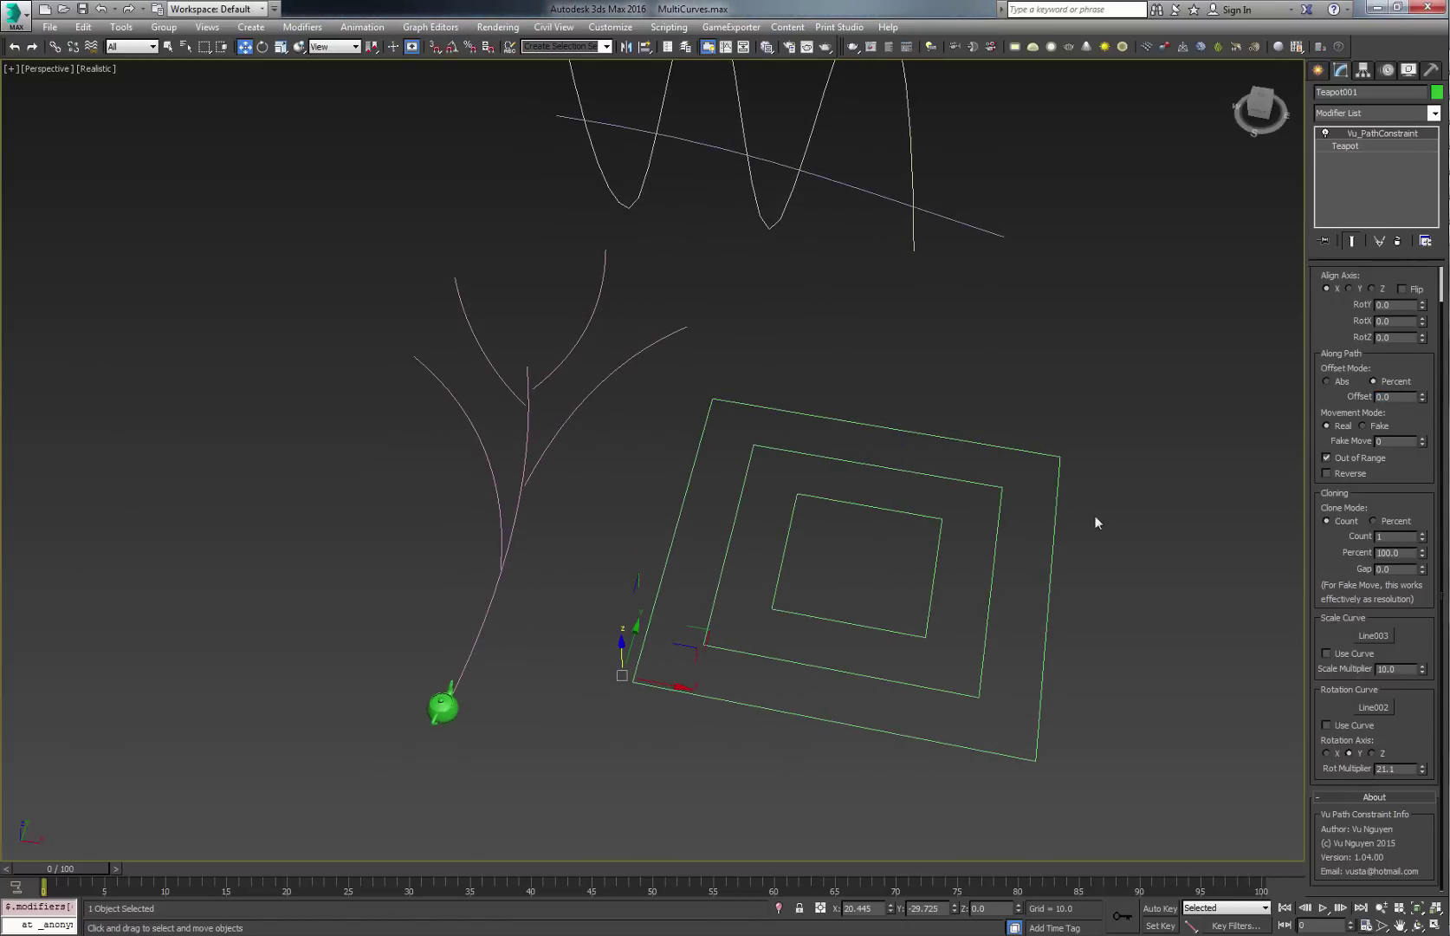
Set the Clone Mode to Percent, try a Gap of -1.4 on the branching teapots, and reset the Gap to 0
{"action": "left_click", "coordinate": [1373, 521]}
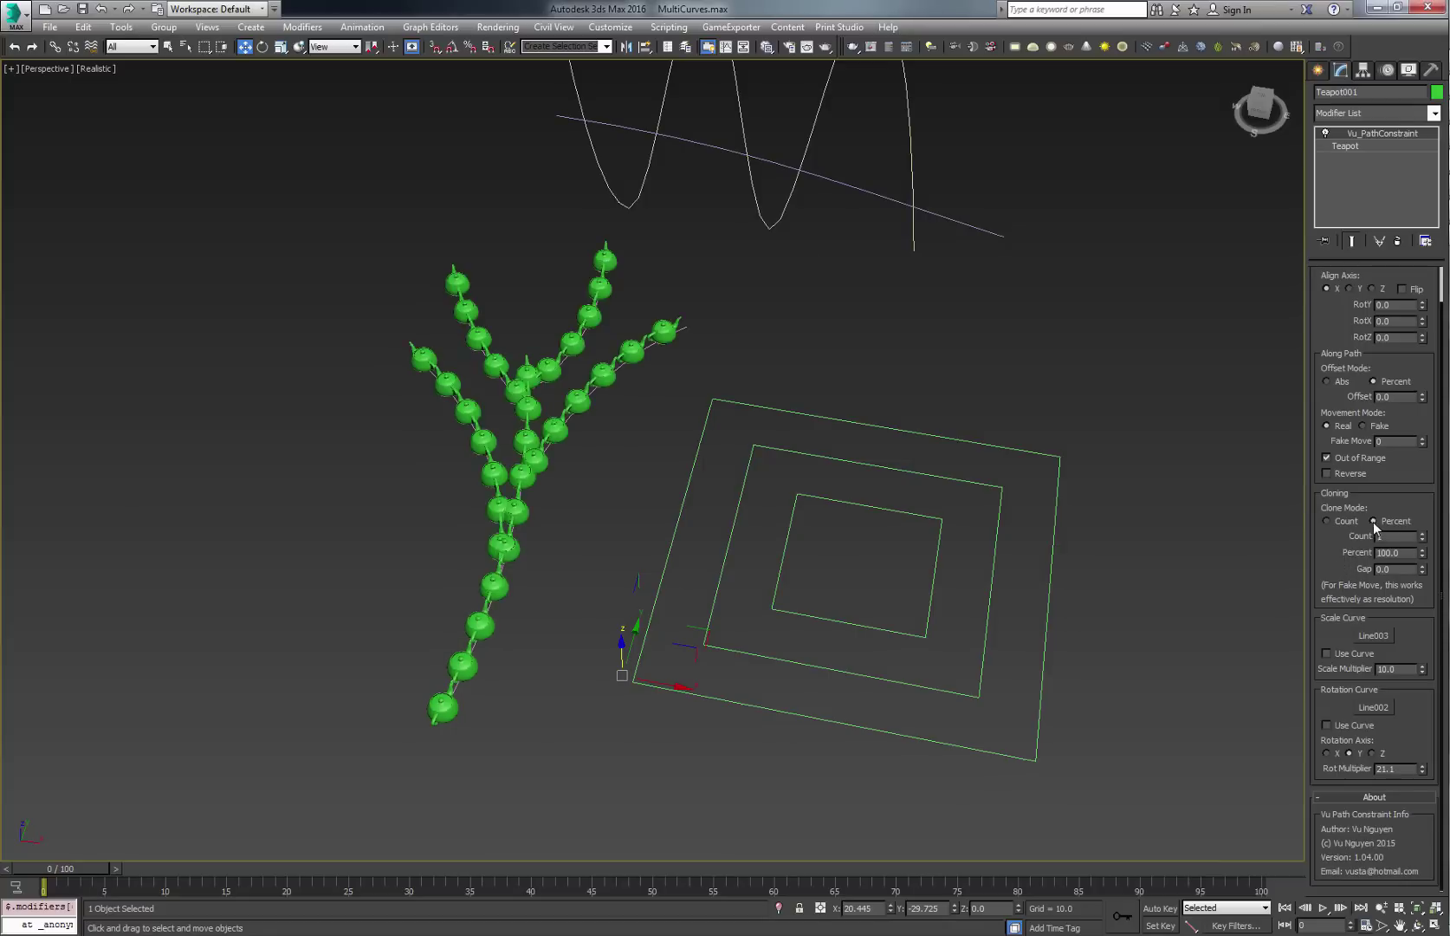
{"action": "mouse_move", "coordinate": [1191, 519]}
{"action": "middle_mouse_down"}
{"action": "mouse_move", "coordinate": [1130, 499]}
{"action": "mouse_move", "coordinate": [1130, 528]}
{"action": "middle_mouse_up"}
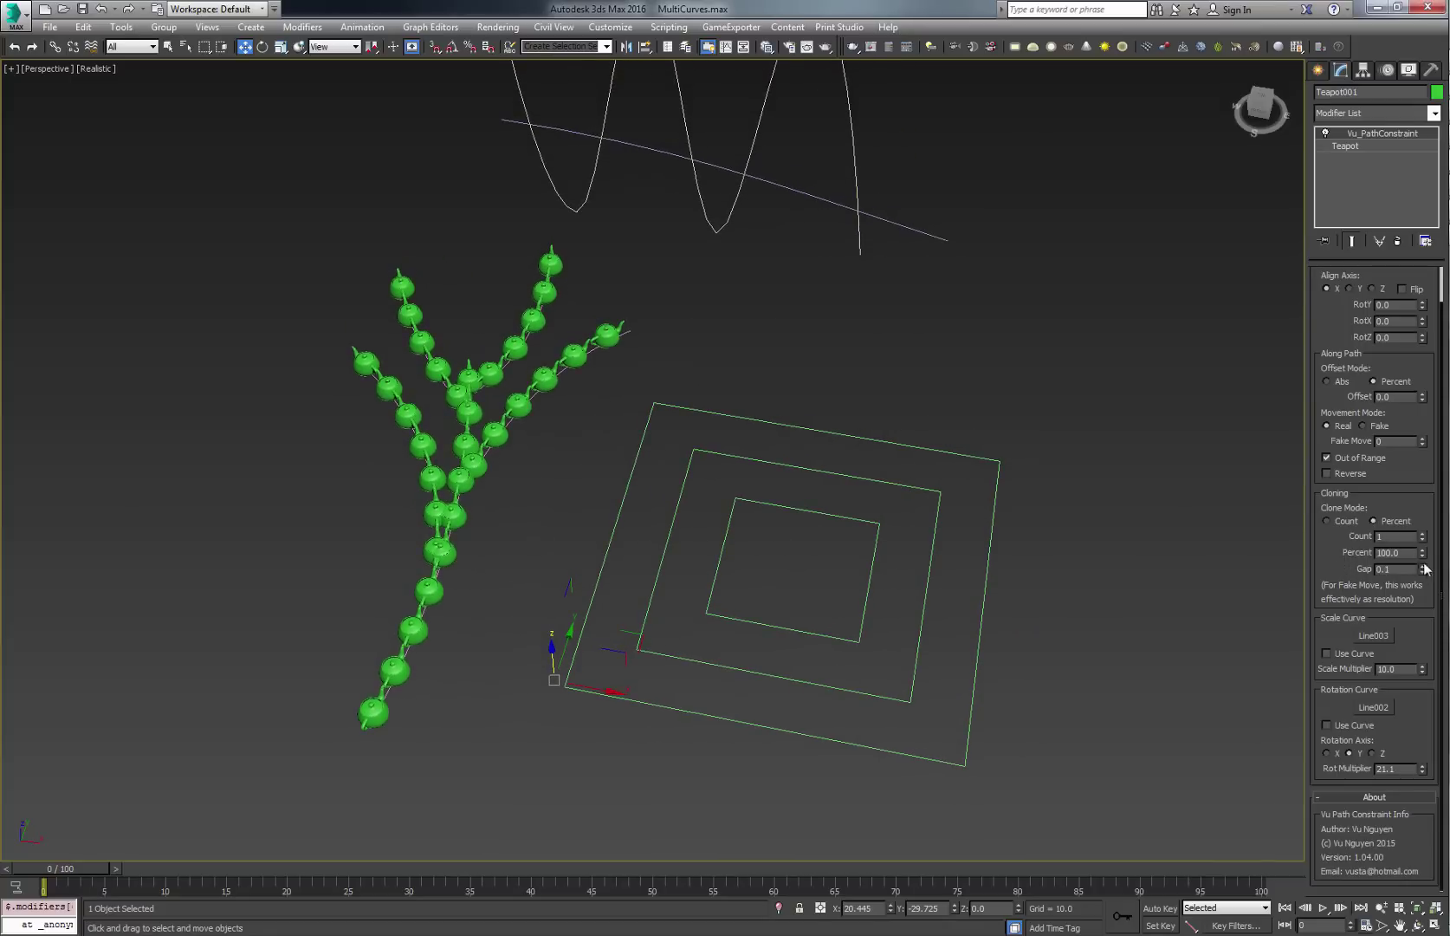
{"action": "left_click_drag", "start_coordinate": [1425, 568], "coordinate": [1426, 572]}
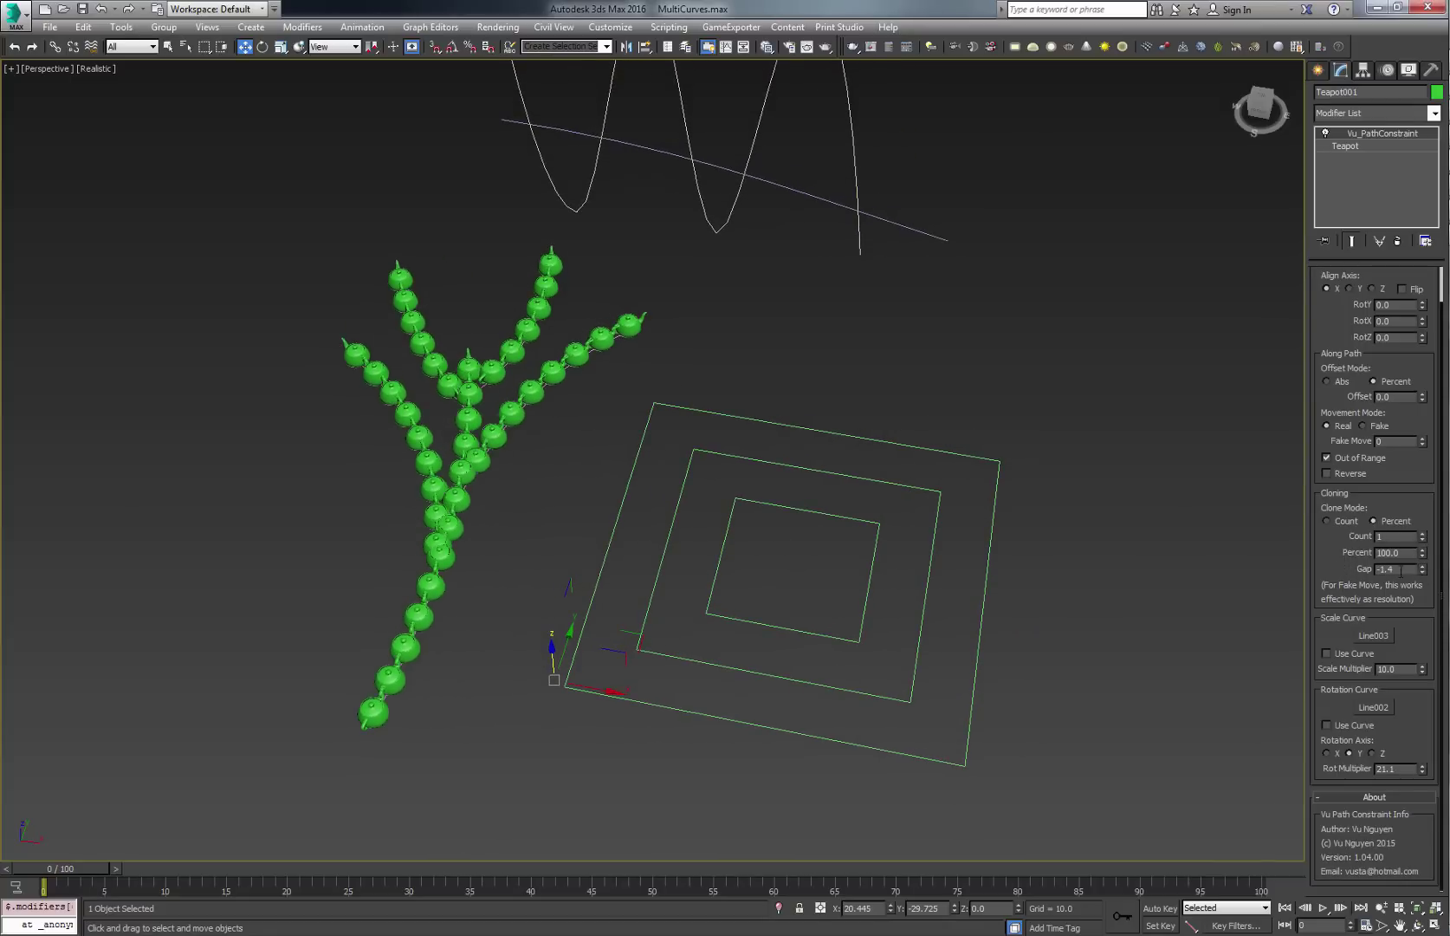
{"action": "right_click", "coordinate": [1425, 572]}
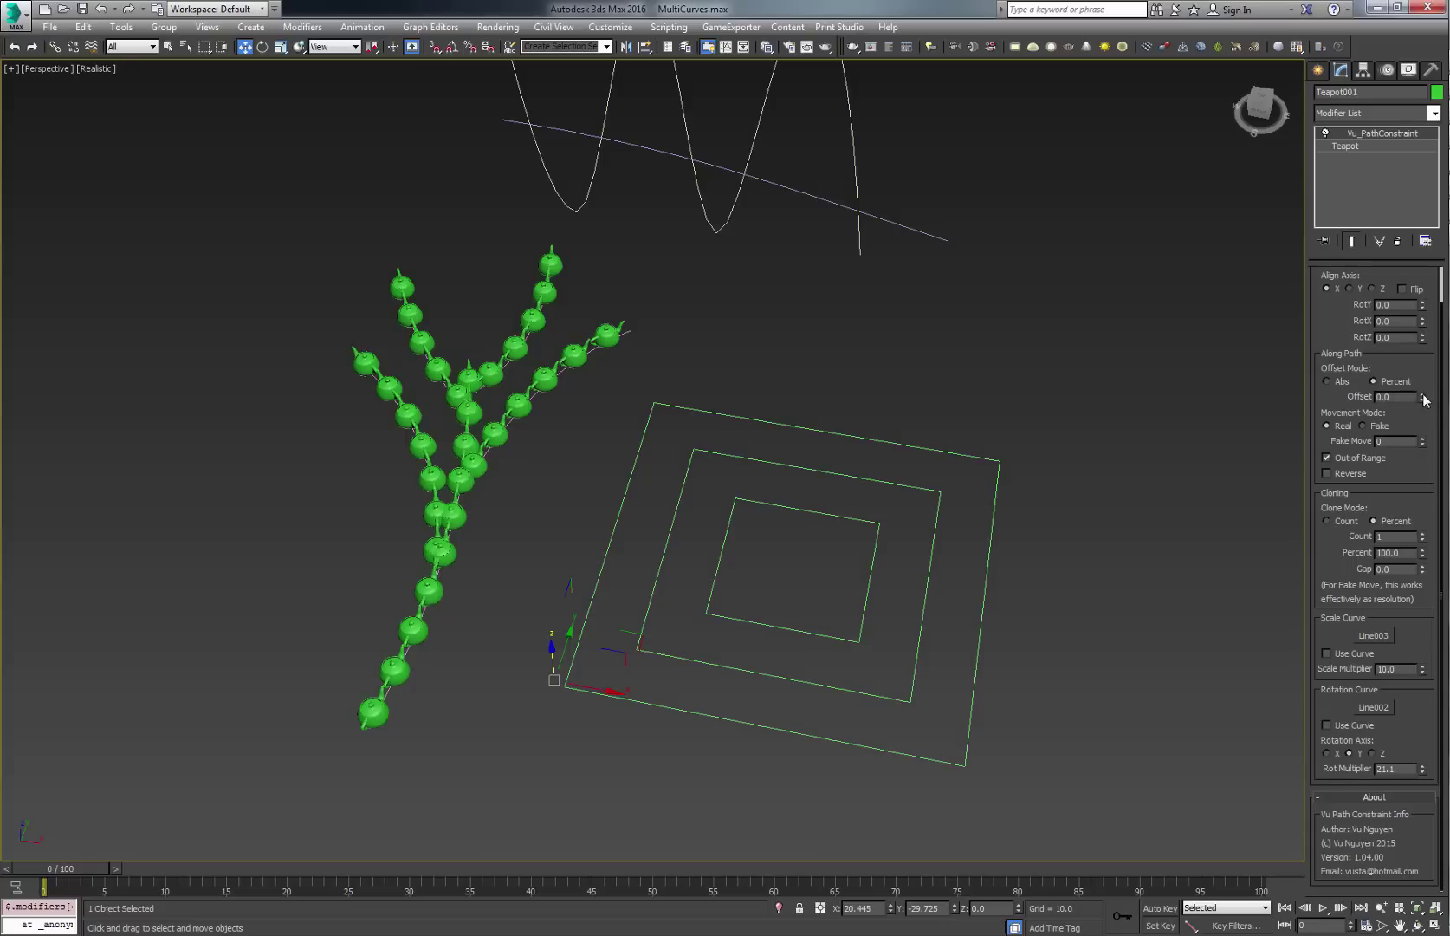
Test the branching teapots' Offset through 23 and 119.6 percent and beyond the path end, and reset it to 0
{"action": "left_click_drag", "start_coordinate": [1422, 398], "coordinate": [1401, 213]}
{"action": "middle_click_drag", "start_coordinate": [967, 375], "coordinate": [939, 575]}
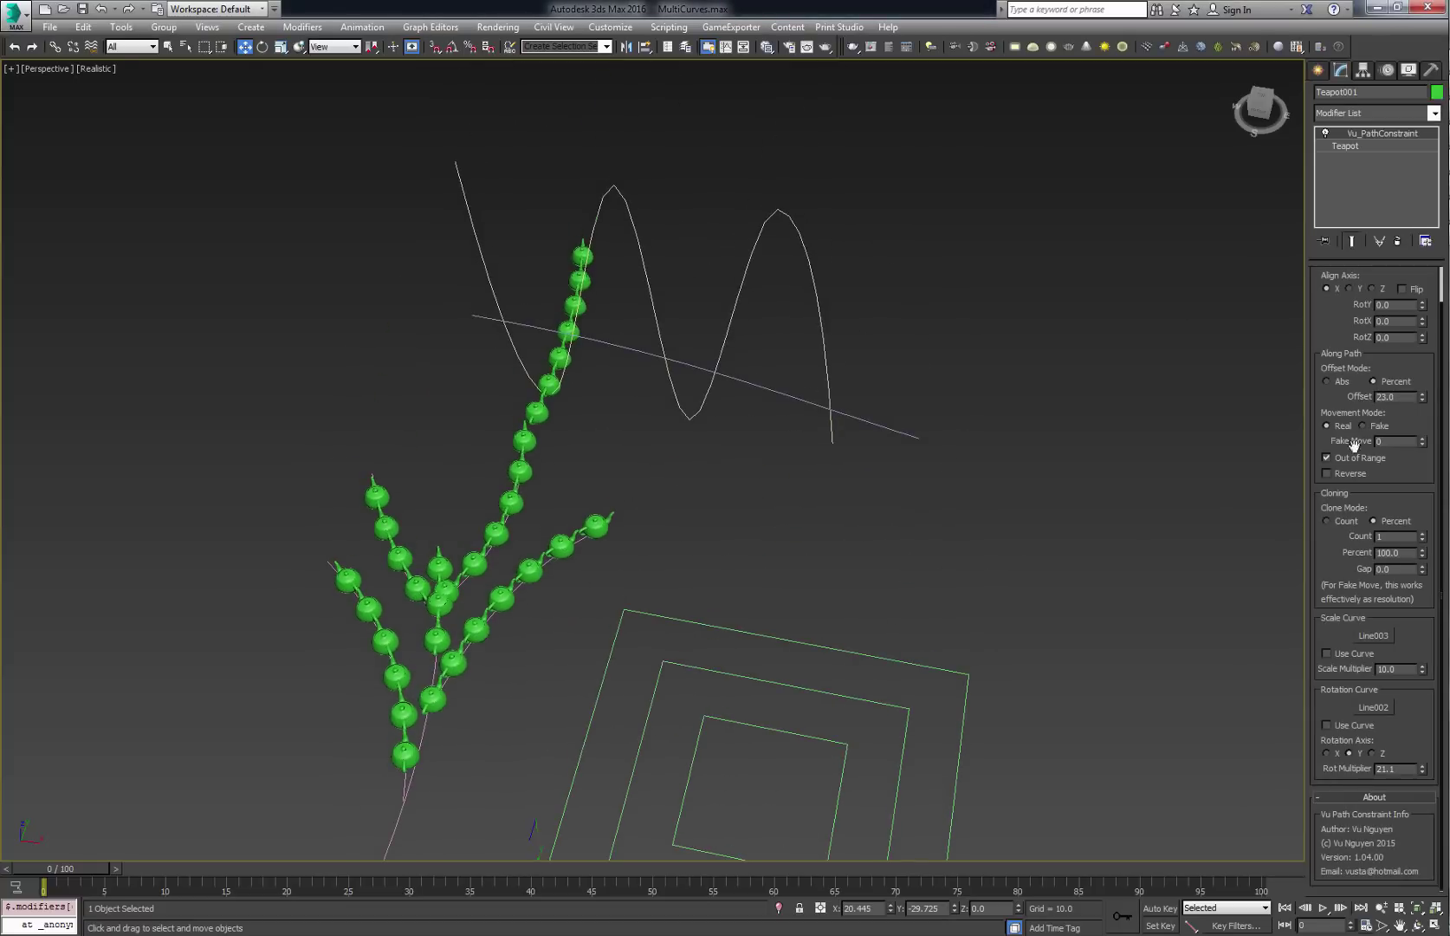
{"action": "left_click_drag", "start_coordinate": [1426, 403], "coordinate": [1401, 133]}
{"action": "middle_click_drag", "start_coordinate": [882, 425], "coordinate": [828, 523]}
{"action": "left_click_drag", "start_coordinate": [1425, 403], "coordinate": [1429, 334]}
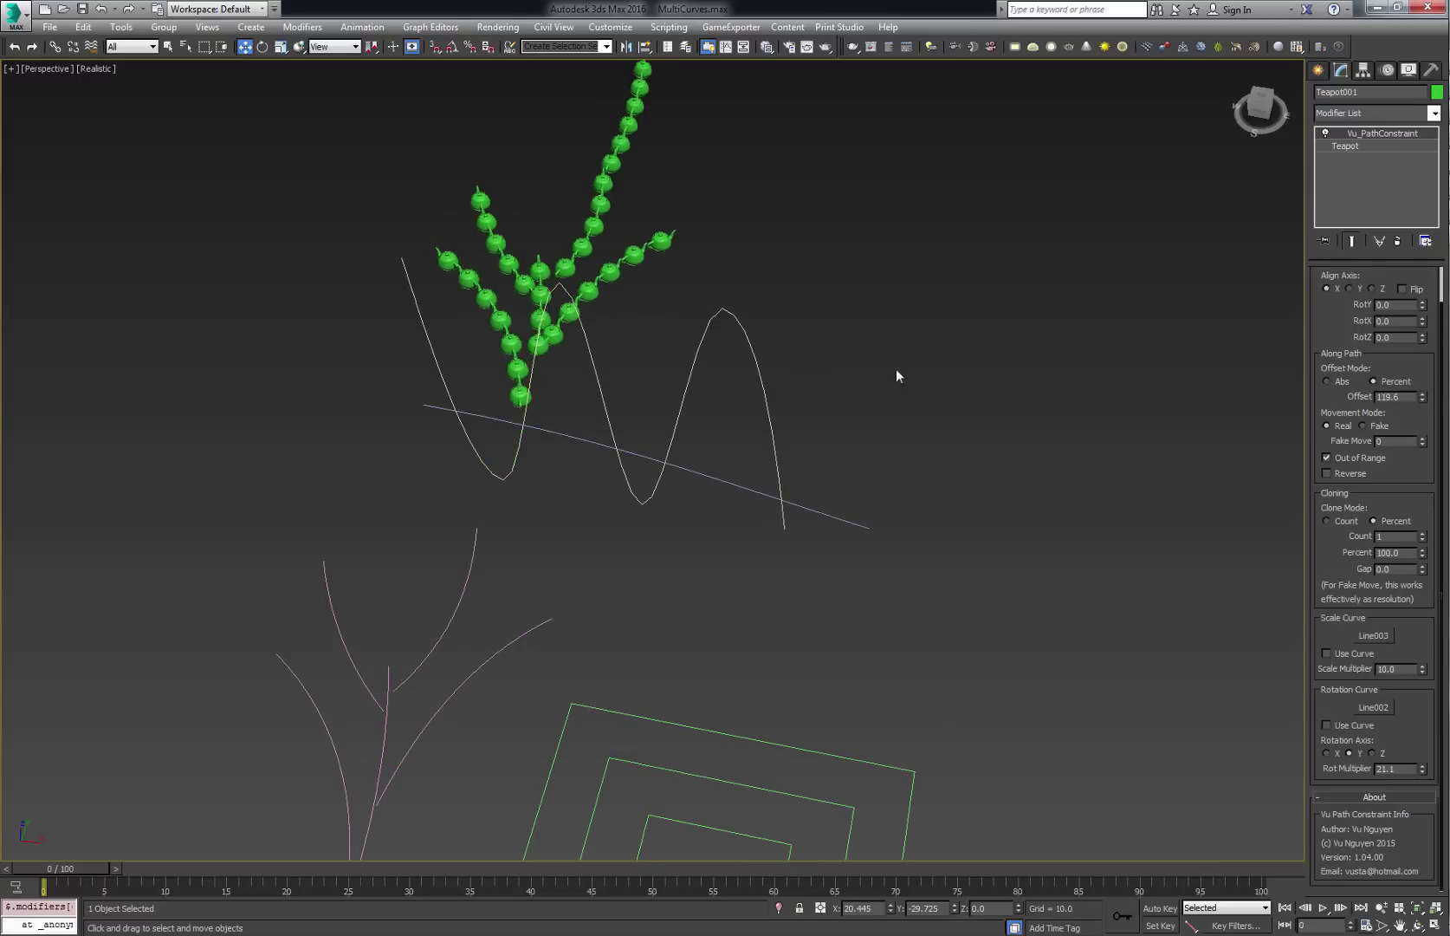
{"action": "middle_click_drag", "start_coordinate": [897, 375], "coordinate": [1094, 561]}
{"action": "left_click_drag", "start_coordinate": [1426, 401], "coordinate": [1422, 318]}
{"action": "middle_click_drag", "start_coordinate": [904, 412], "coordinate": [846, 482]}
{"action": "scroll", "coordinate": [867, 553], "scroll_direction": "down", "scroll_amount": 5}
{"action": "right_click", "coordinate": [1422, 396]}
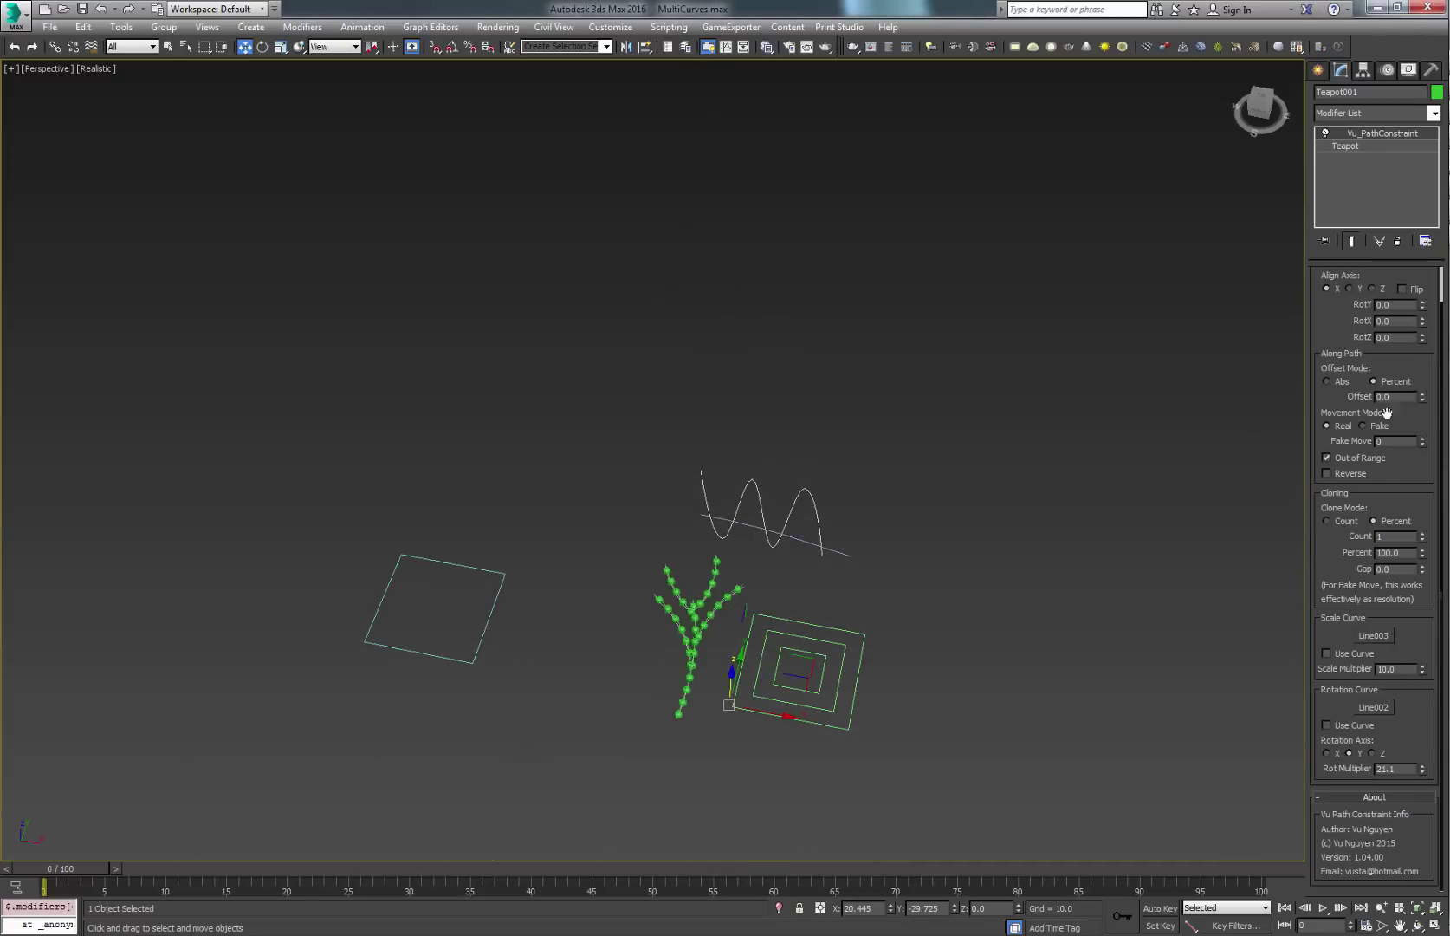
{"action": "scroll", "coordinate": [729, 539], "scroll_direction": "up", "scroll_amount": 5}
{"action": "scroll", "coordinate": [729, 539], "scroll_direction": "up", "scroll_amount": 5}
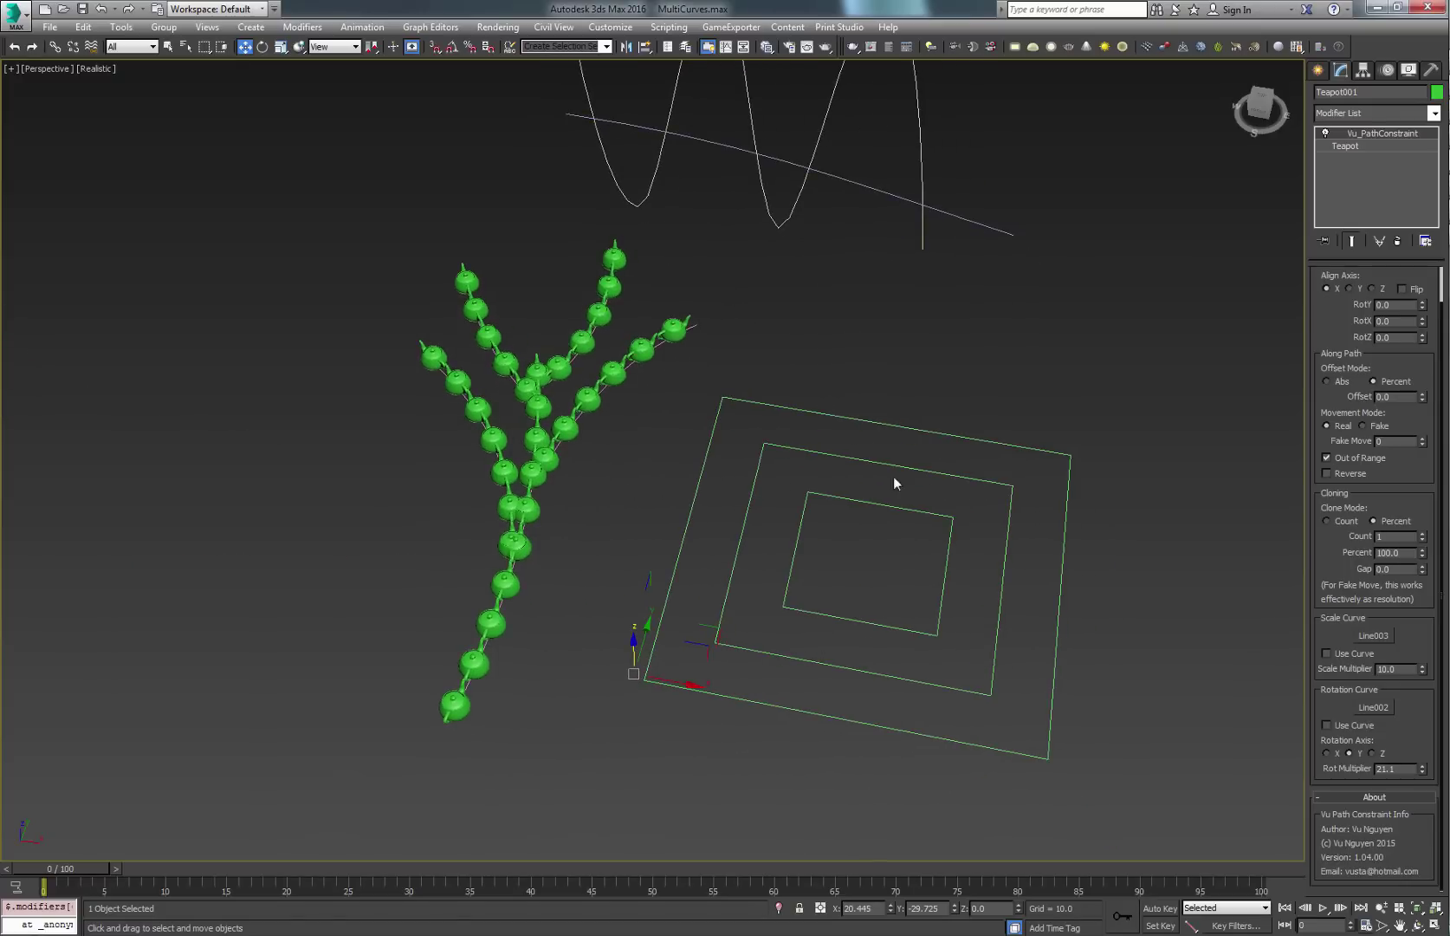
Pick the nested rectangles spline Vu_CloneSpls001 as the teapot's constraint path
{"action": "scroll", "coordinate": [1365, 260], "scroll_direction": "up", "scroll_amount": 2}
{"action": "key", "text": "q"}
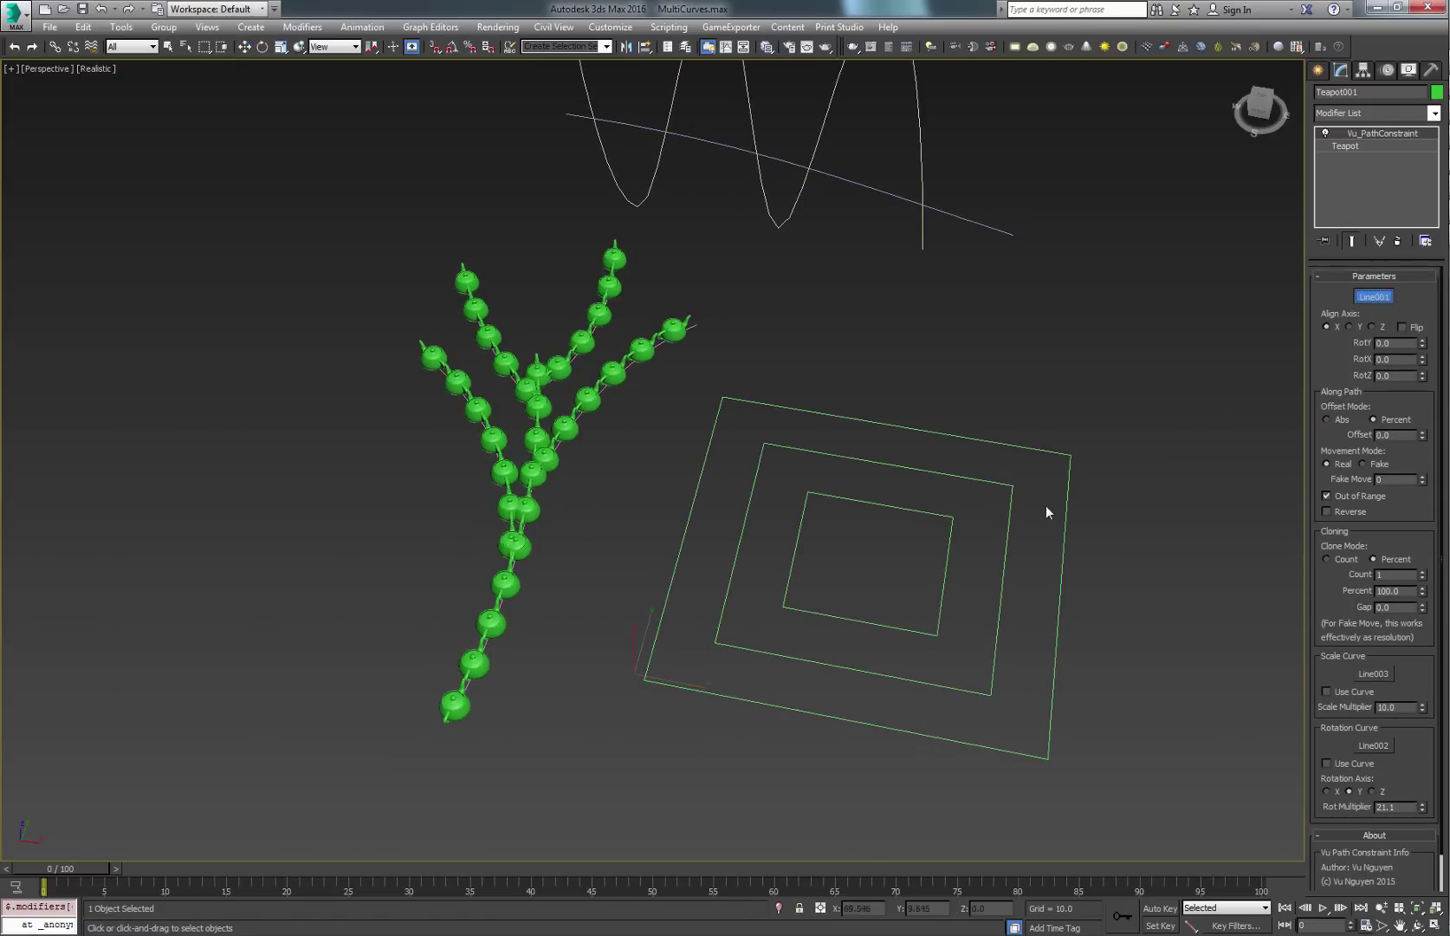
{"action": "left_click", "coordinate": [1069, 489]}
{"action": "middle_click_drag", "start_coordinate": [873, 572], "coordinate": [776, 547]}
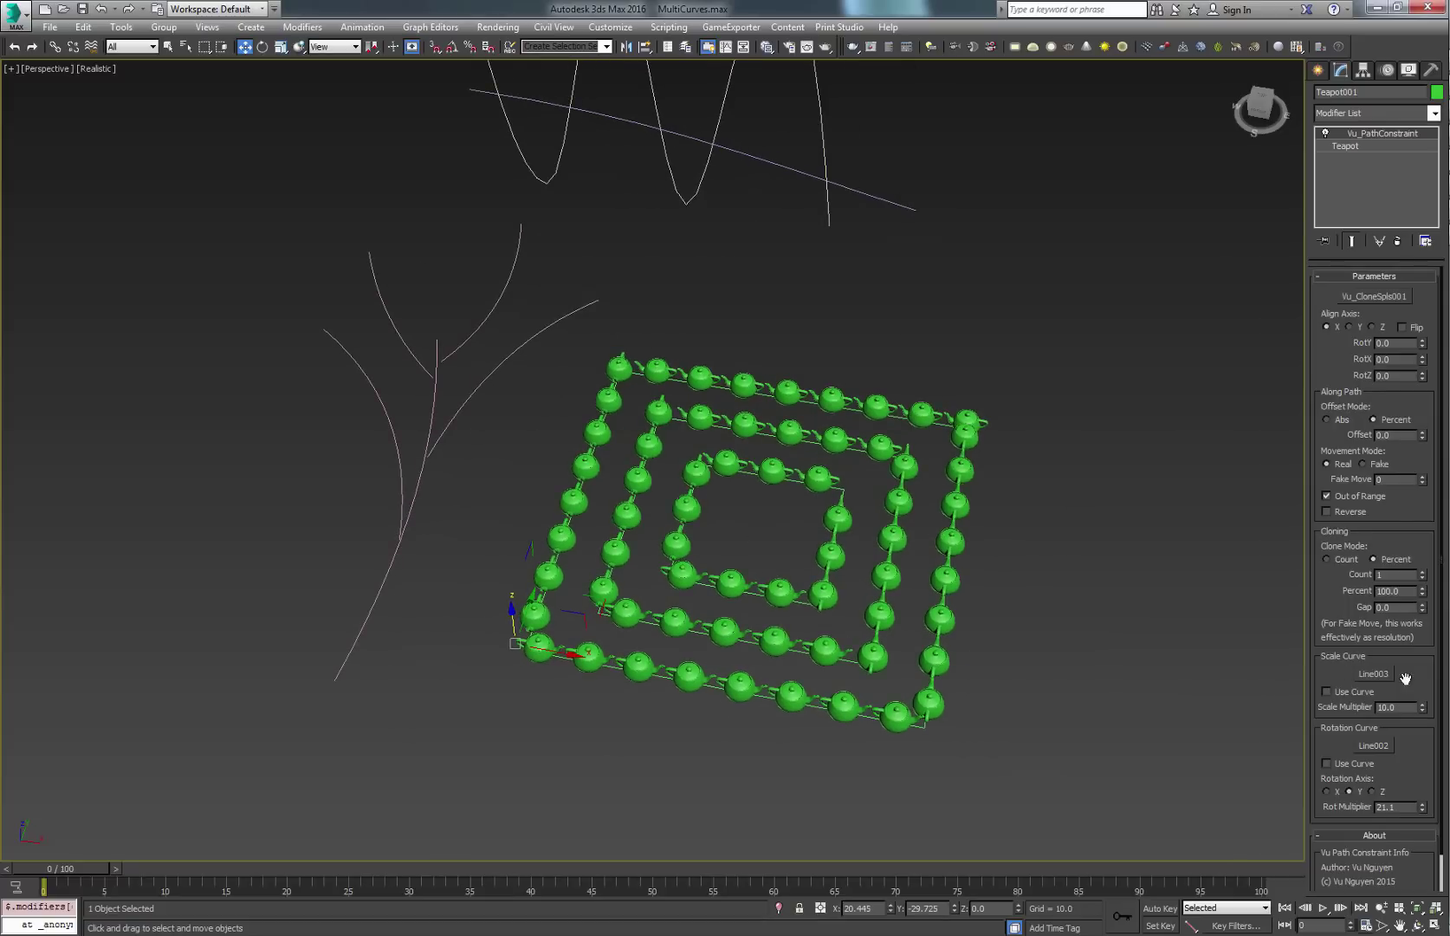
Turn on Use Curve for both the Scale Curve and the Rotation Curve of the teapots on the nested rectangles
{"action": "left_click_drag", "start_coordinate": [1407, 680], "coordinate": [1402, 646]}
{"action": "left_click", "coordinate": [1327, 660]}
{"action": "middle_click_drag", "start_coordinate": [1045, 619], "coordinate": [919, 611]}
{"action": "left_click", "coordinate": [1328, 731]}
Switch the Clone Mode to Count and set the teapot Count to 200
{"action": "left_click", "coordinate": [1328, 527]}
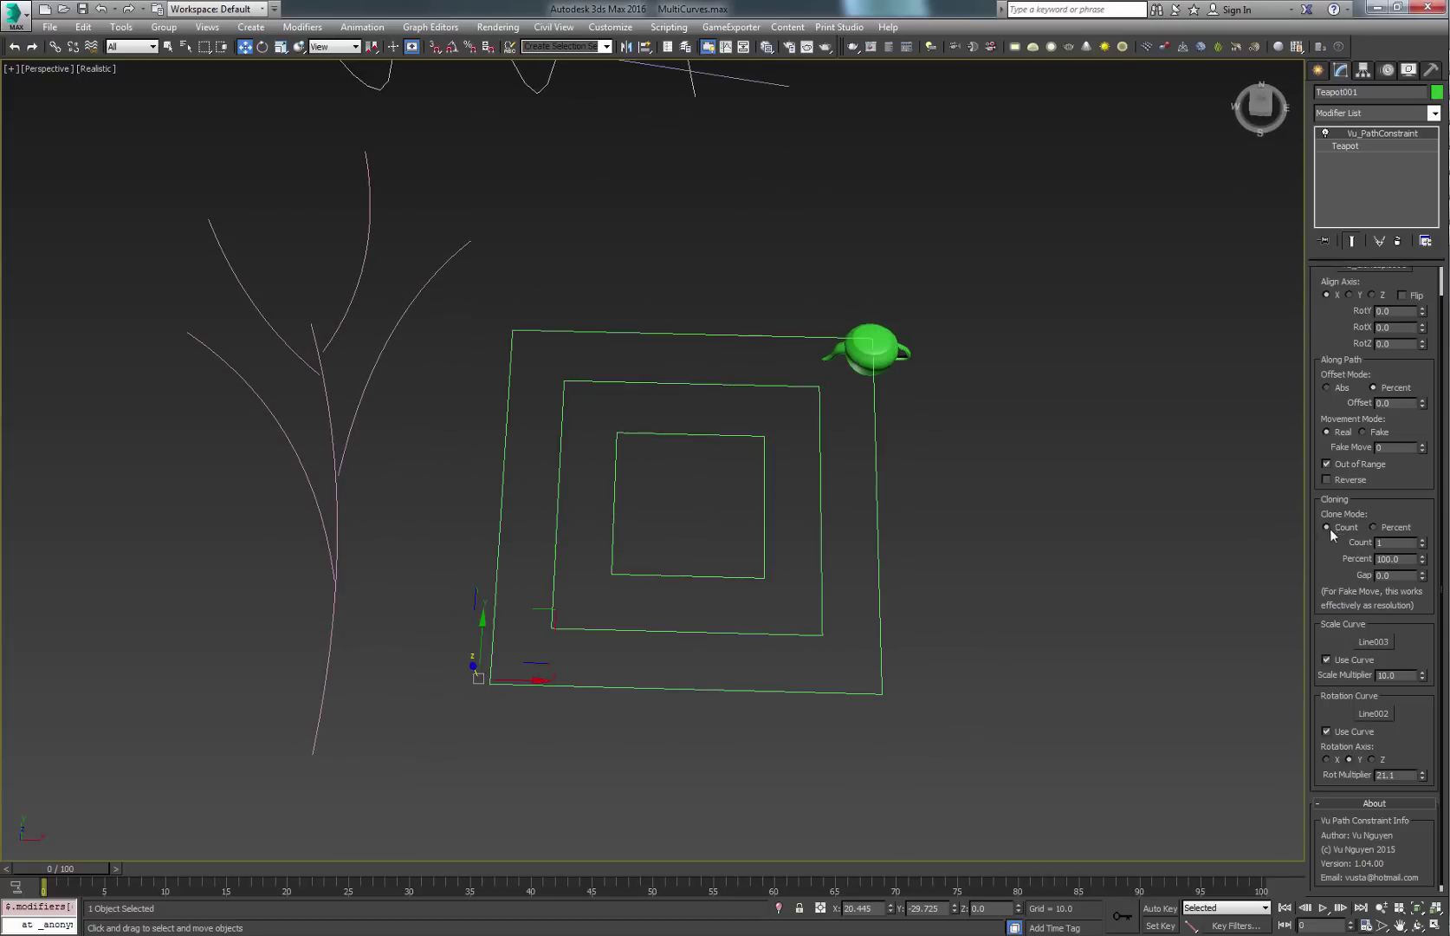
{"action": "left_click_drag", "start_coordinate": [1391, 544], "coordinate": [1330, 546]}
{"action": "type", "text": "100"}
{"action": "key", "text": "Return"}
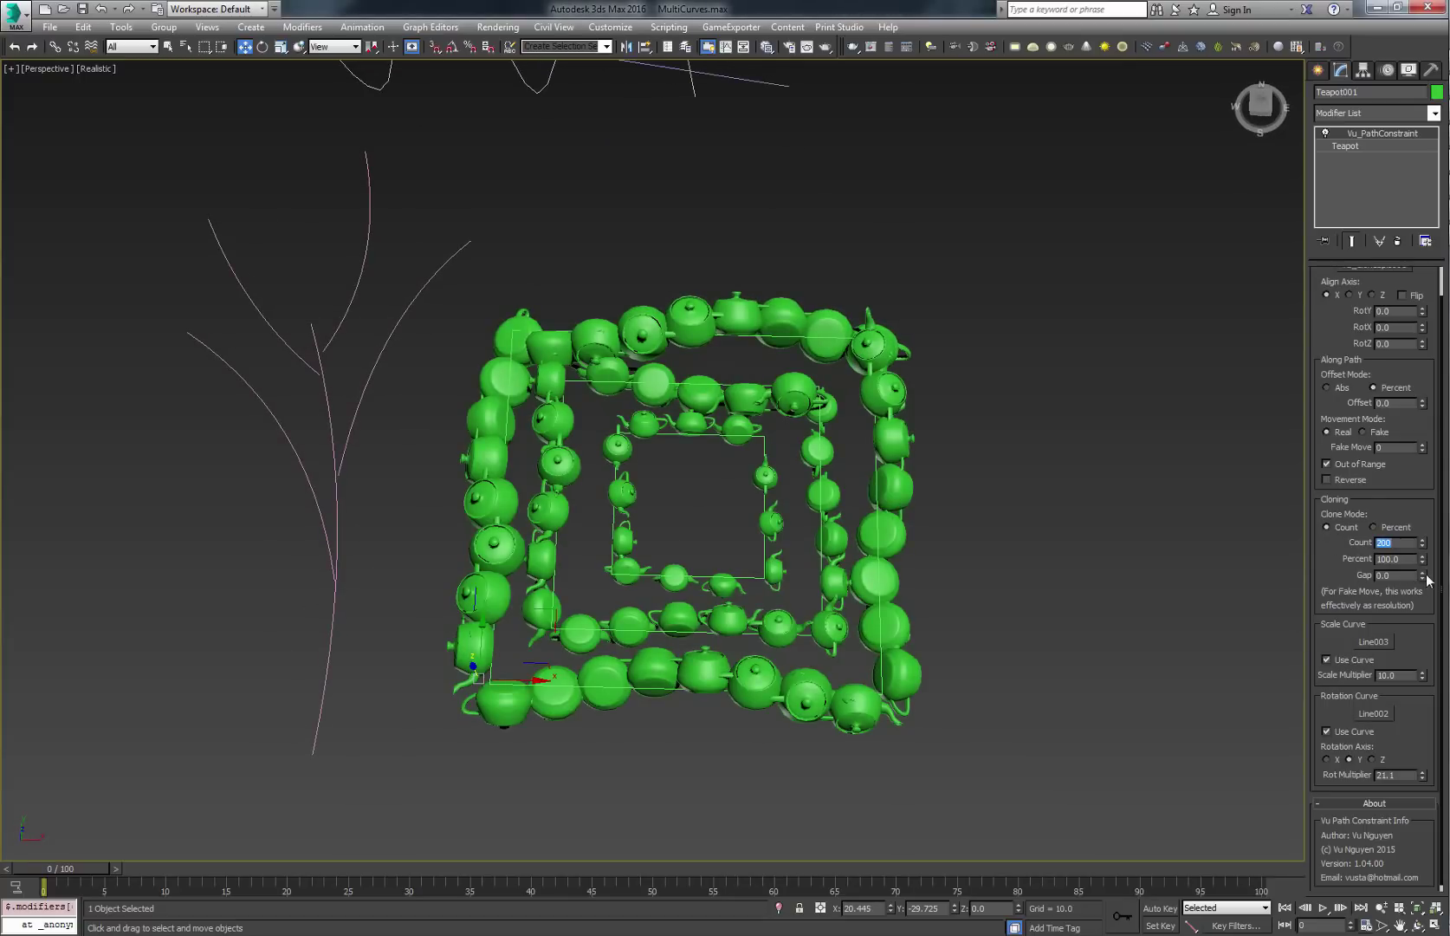
Set the Gap to -4.9 and raise the teapot Count to 316 to fill all three nested rectangles
{"action": "left_click_drag", "start_coordinate": [1422, 576], "coordinate": [1406, 589]}
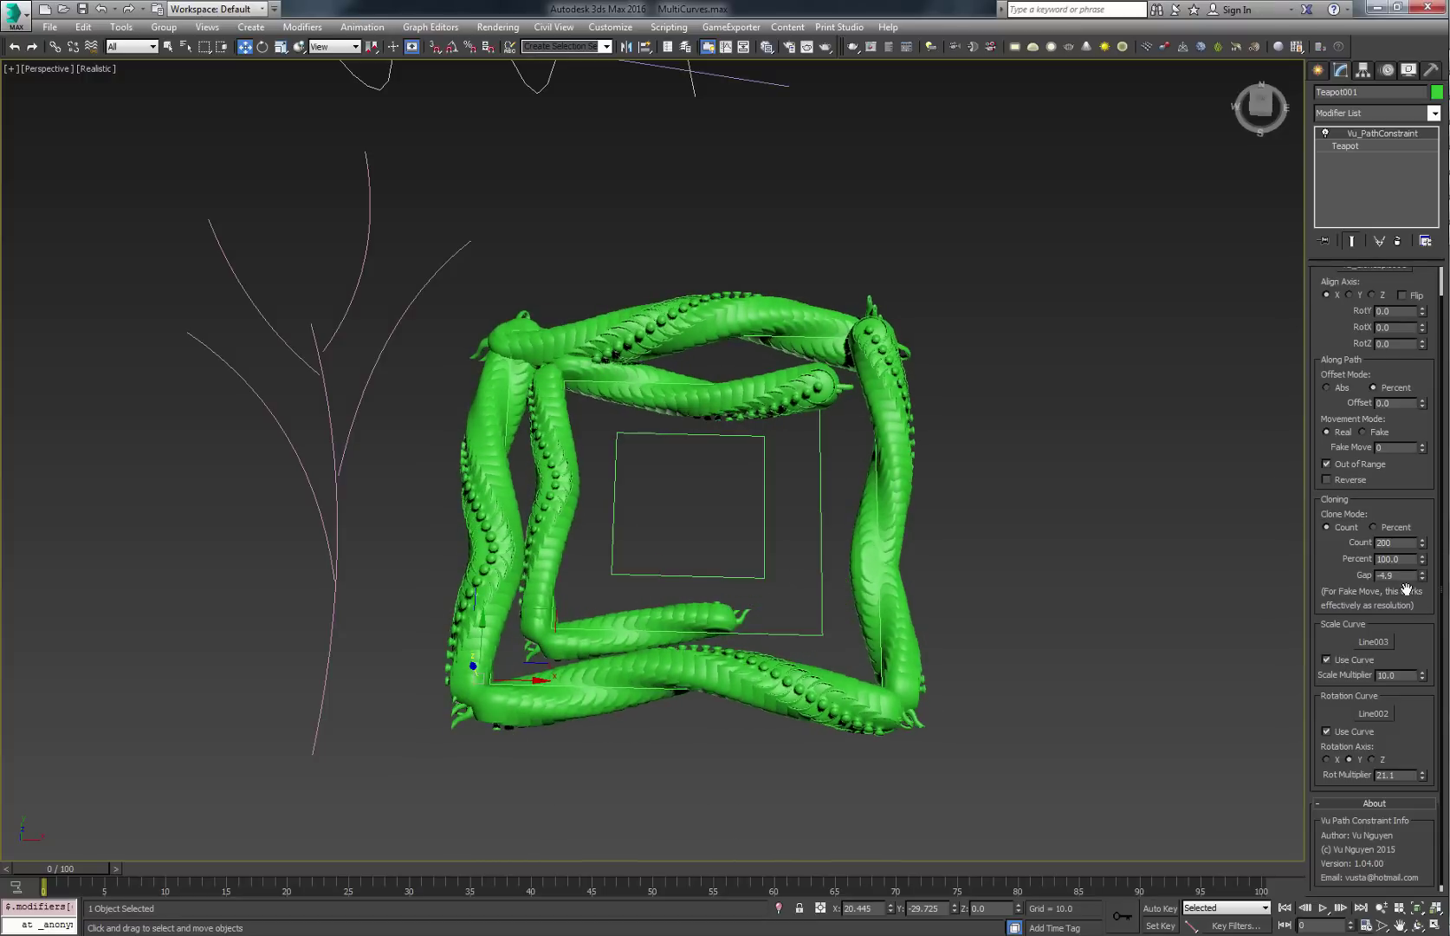
{"action": "middle_click_drag", "start_coordinate": [1039, 594], "coordinate": [982, 569]}
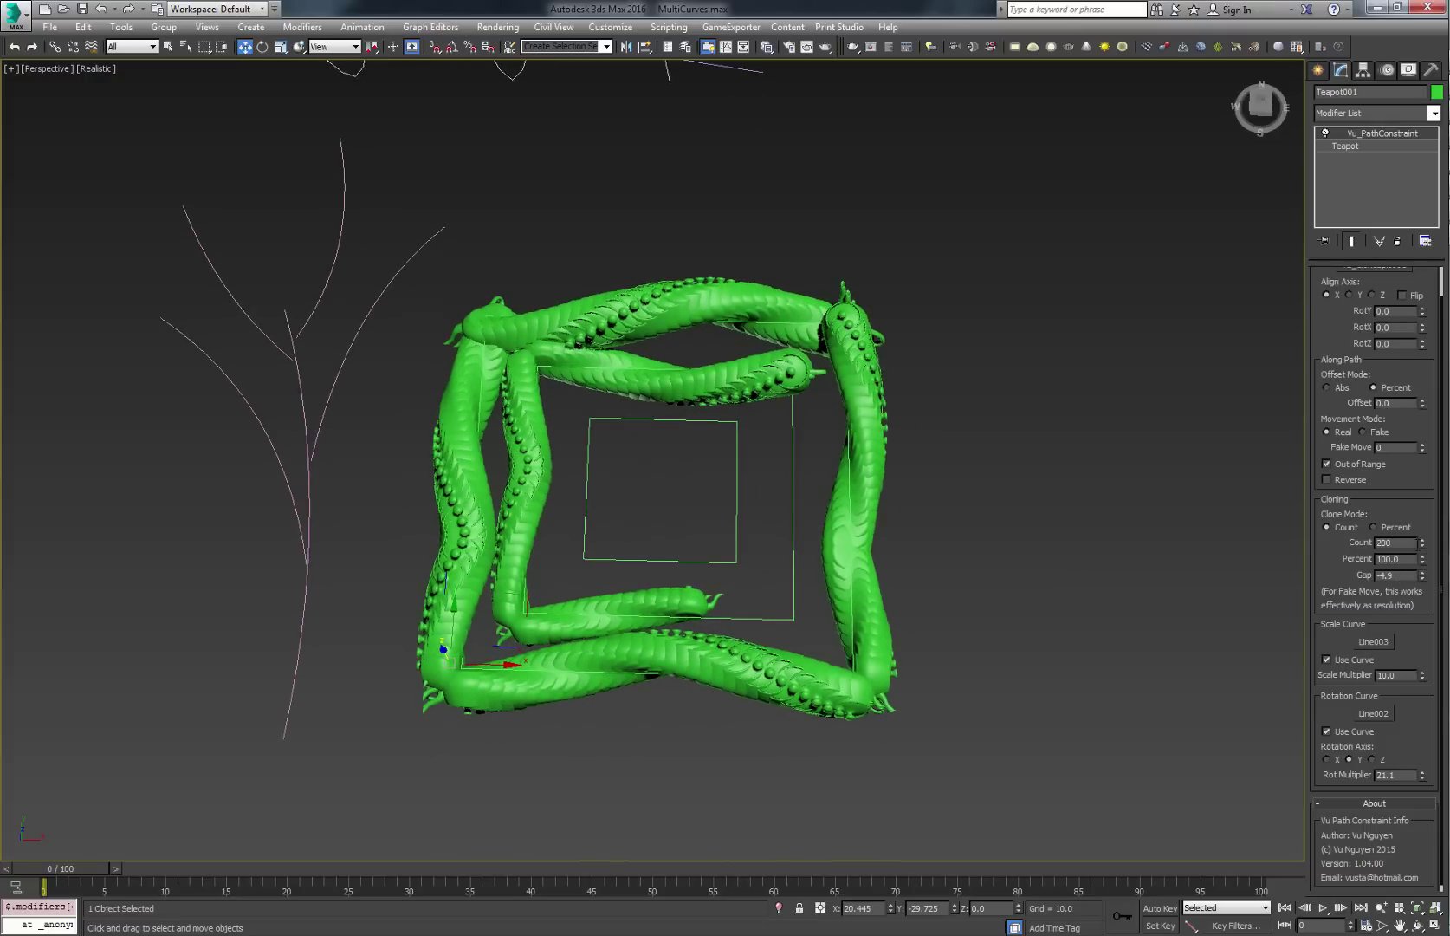
{"action": "left_click_drag", "start_coordinate": [1422, 547], "coordinate": [1412, 441]}
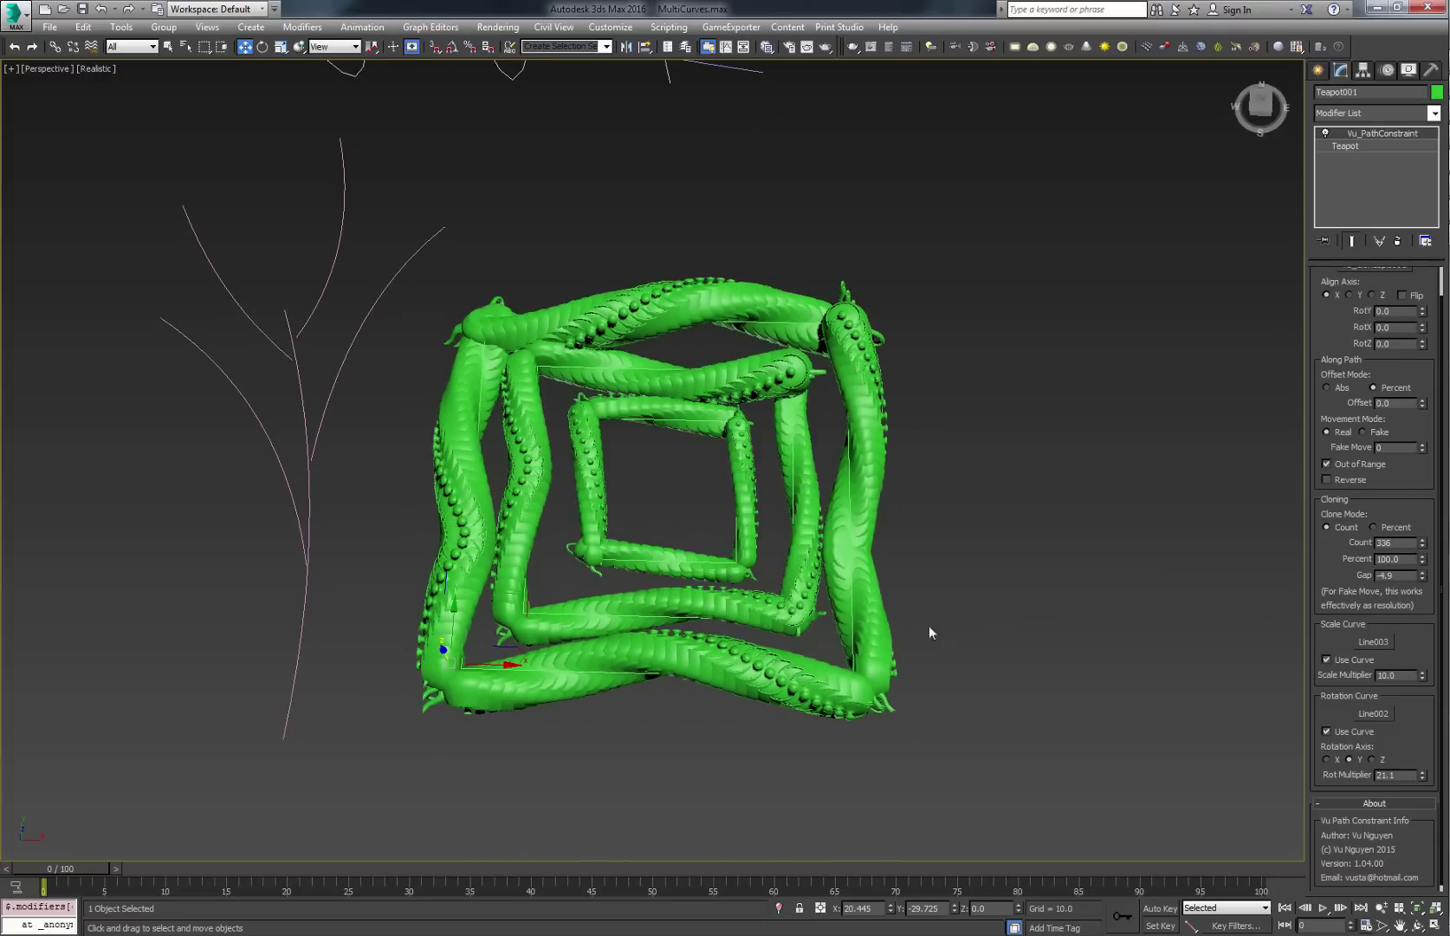
{"action": "mouse_move", "coordinate": [681, 594]}
{"action": "middle_mouse_down", "text": "alt"}
{"action": "mouse_move", "coordinate": [576, 539]}
{"action": "mouse_move", "coordinate": [676, 588]}
{"action": "middle_mouse_up", "text": "alt"}
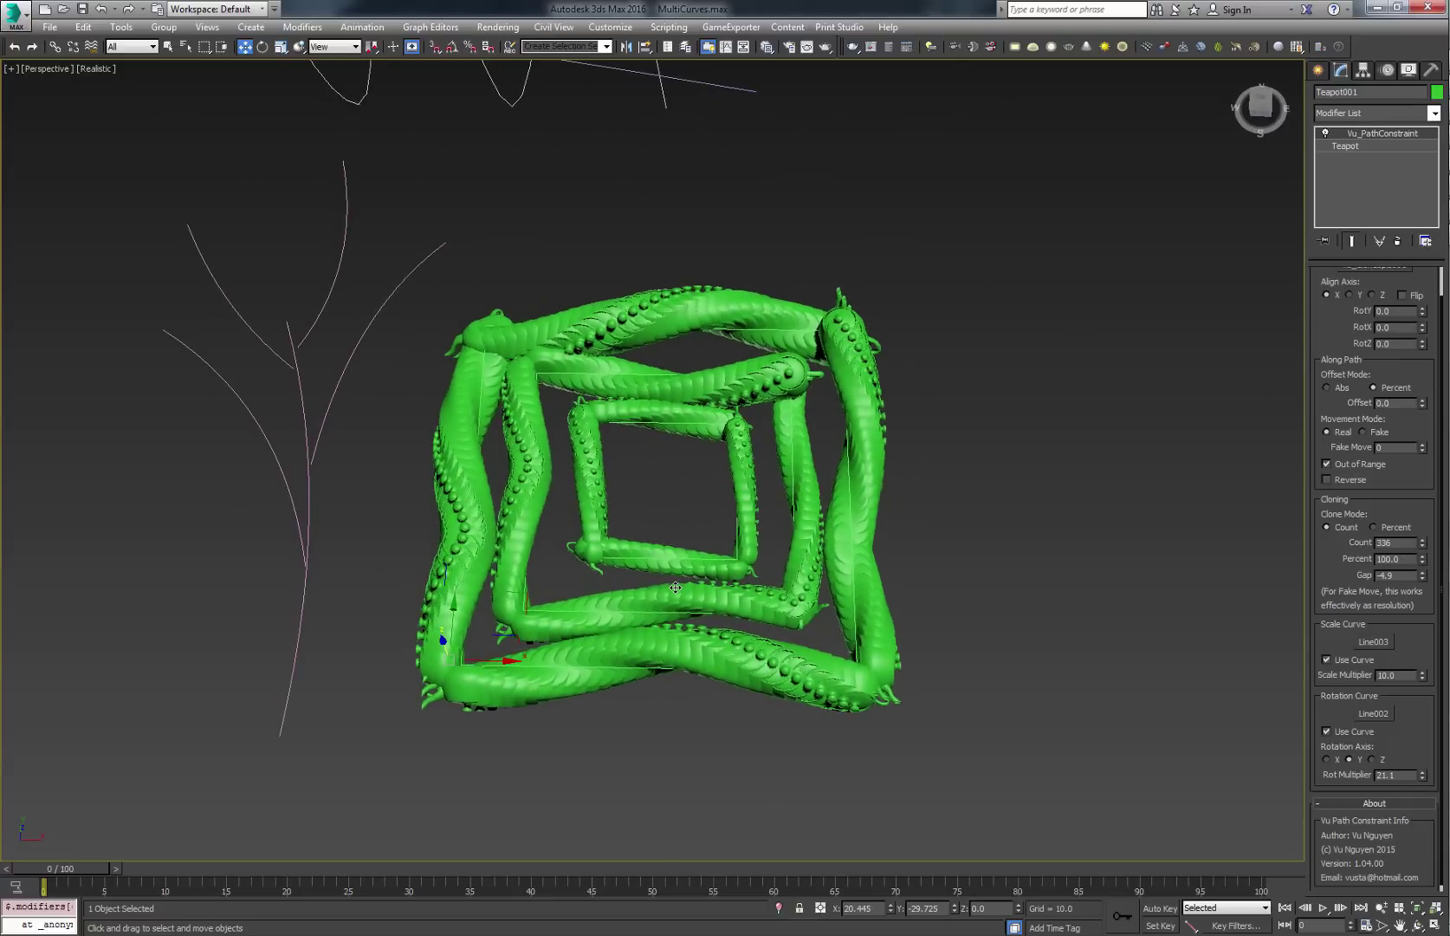
{"action": "left_click", "coordinate": [1421, 547]}
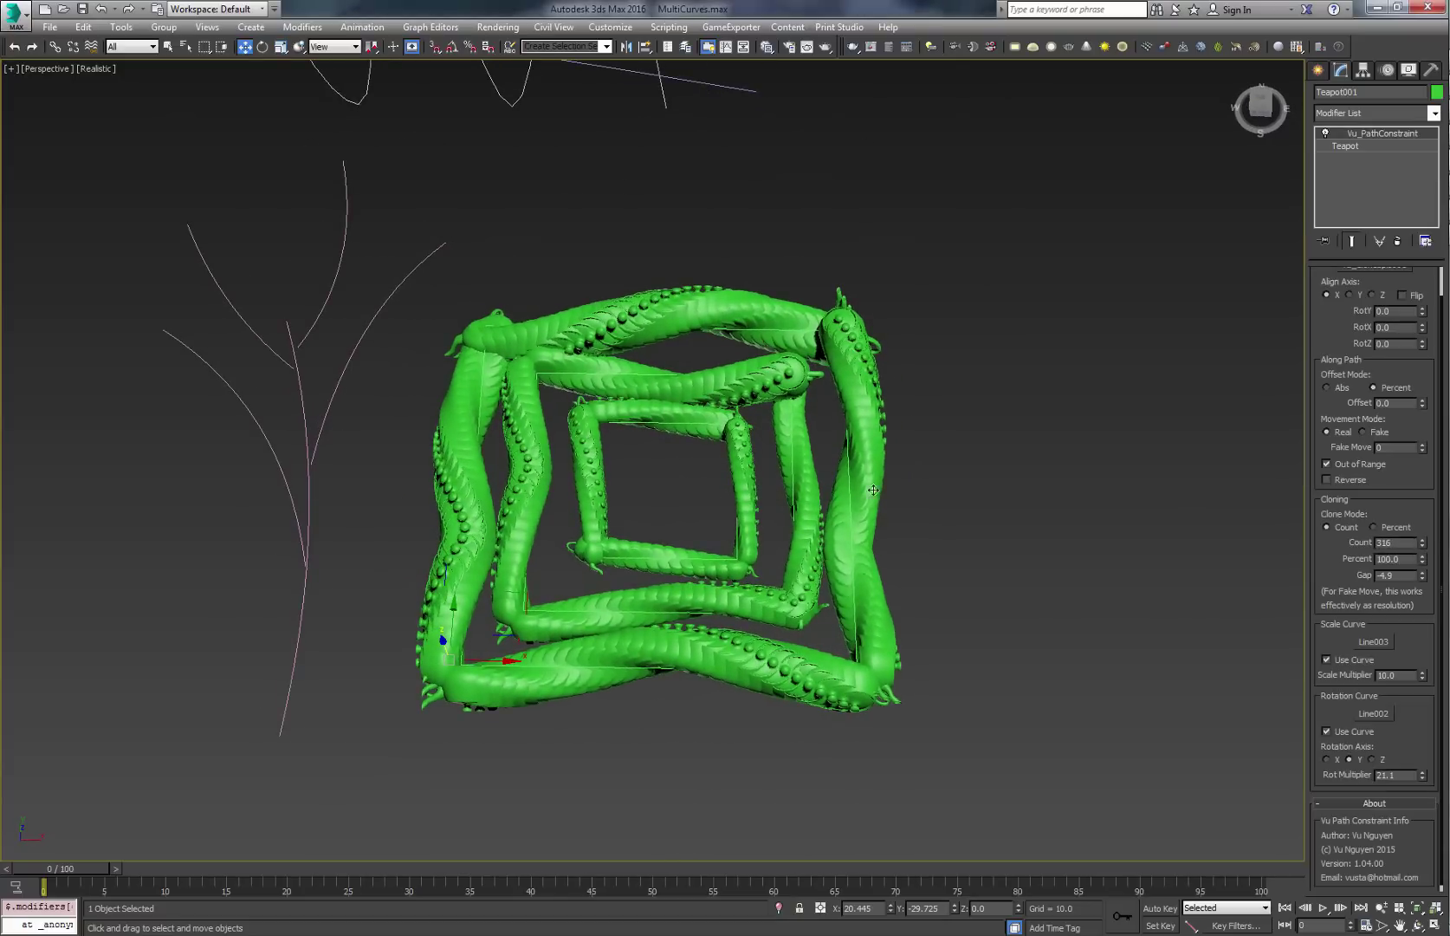
Select the nested rectangles spline and test lower and higher spline Counts, returning the Count to 3
{"action": "left_click", "coordinate": [847, 443]}
{"action": "left_click", "coordinate": [847, 441]}
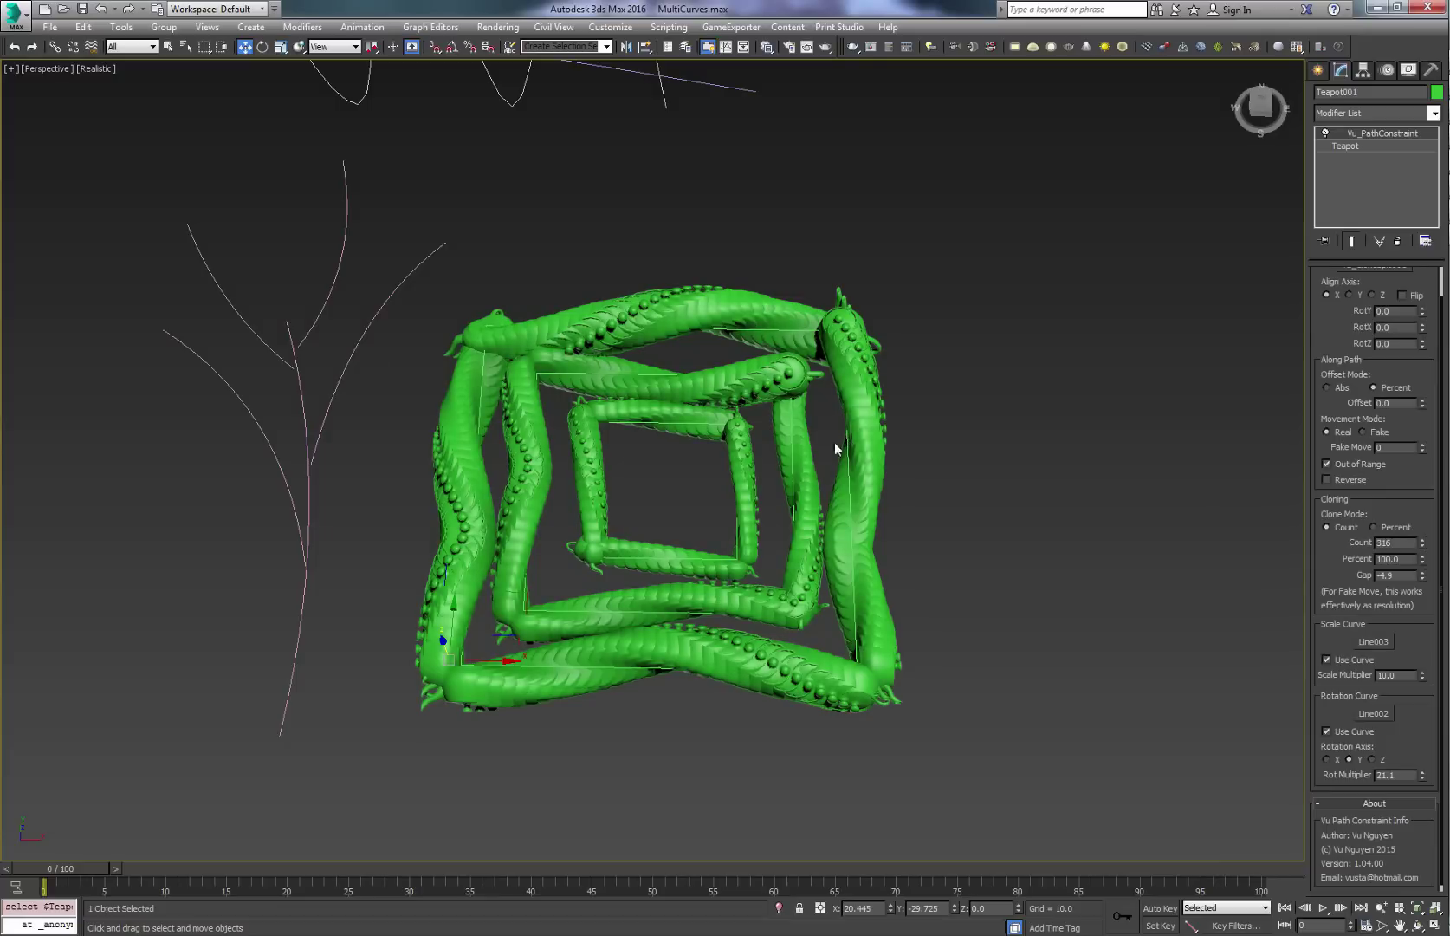
{"action": "left_click", "coordinate": [791, 441]}
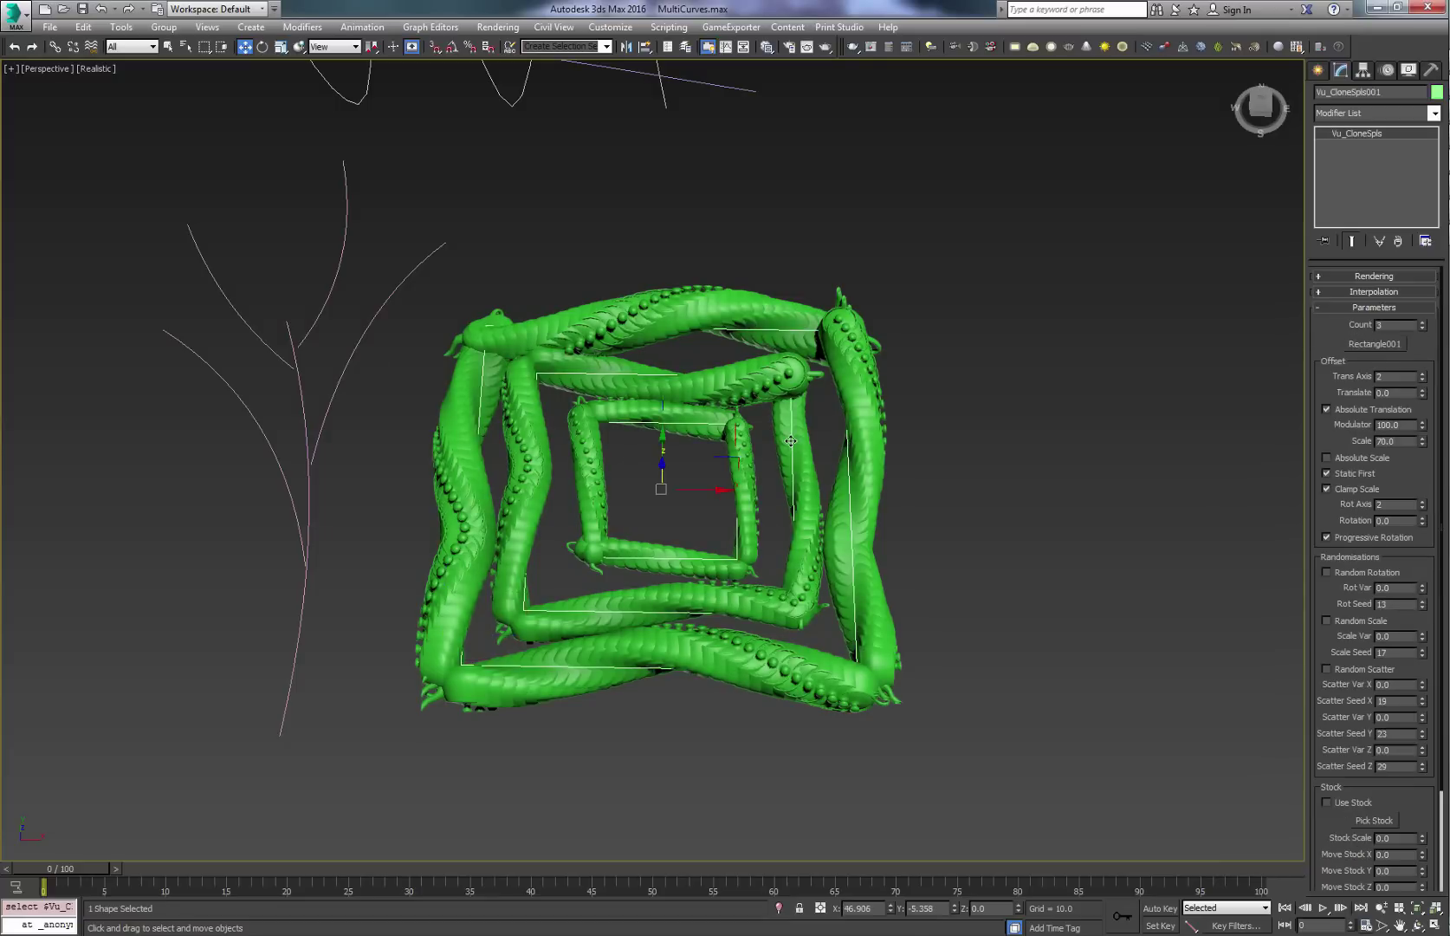
{"action": "left_click", "coordinate": [1423, 323]}
{"action": "left_click", "coordinate": [1422, 328]}
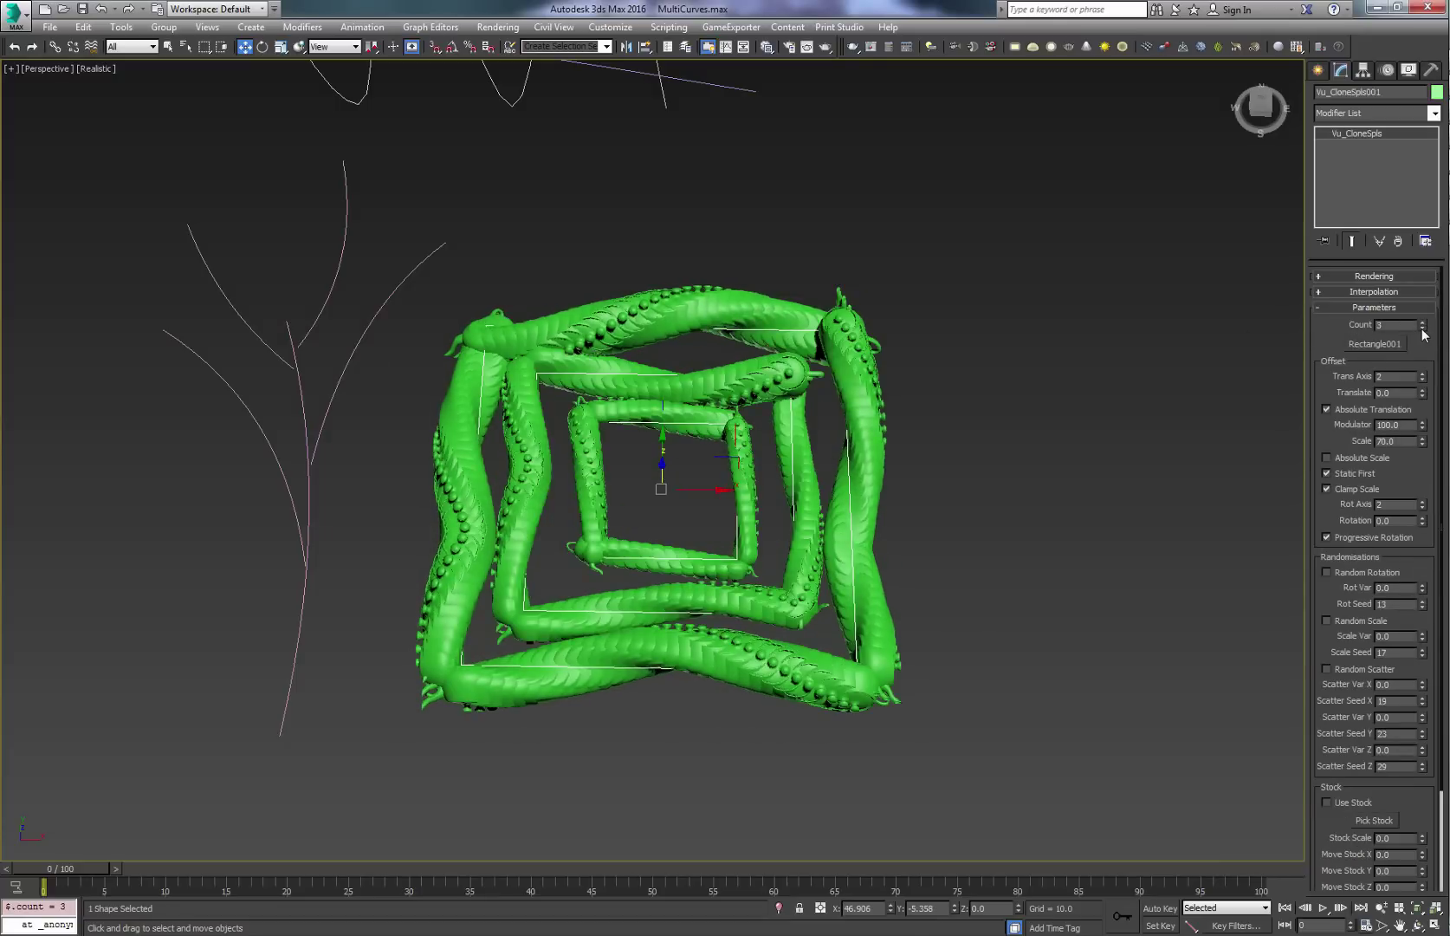
{"action": "left_click", "coordinate": [1423, 328]}
{"action": "left_click", "coordinate": [1423, 323]}
Set the nested rectangles spline's Translate to 24.5 to spread the three teapot loops vertically
{"action": "scroll", "coordinate": [1075, 375], "scroll_direction": "down", "scroll_amount": 3}
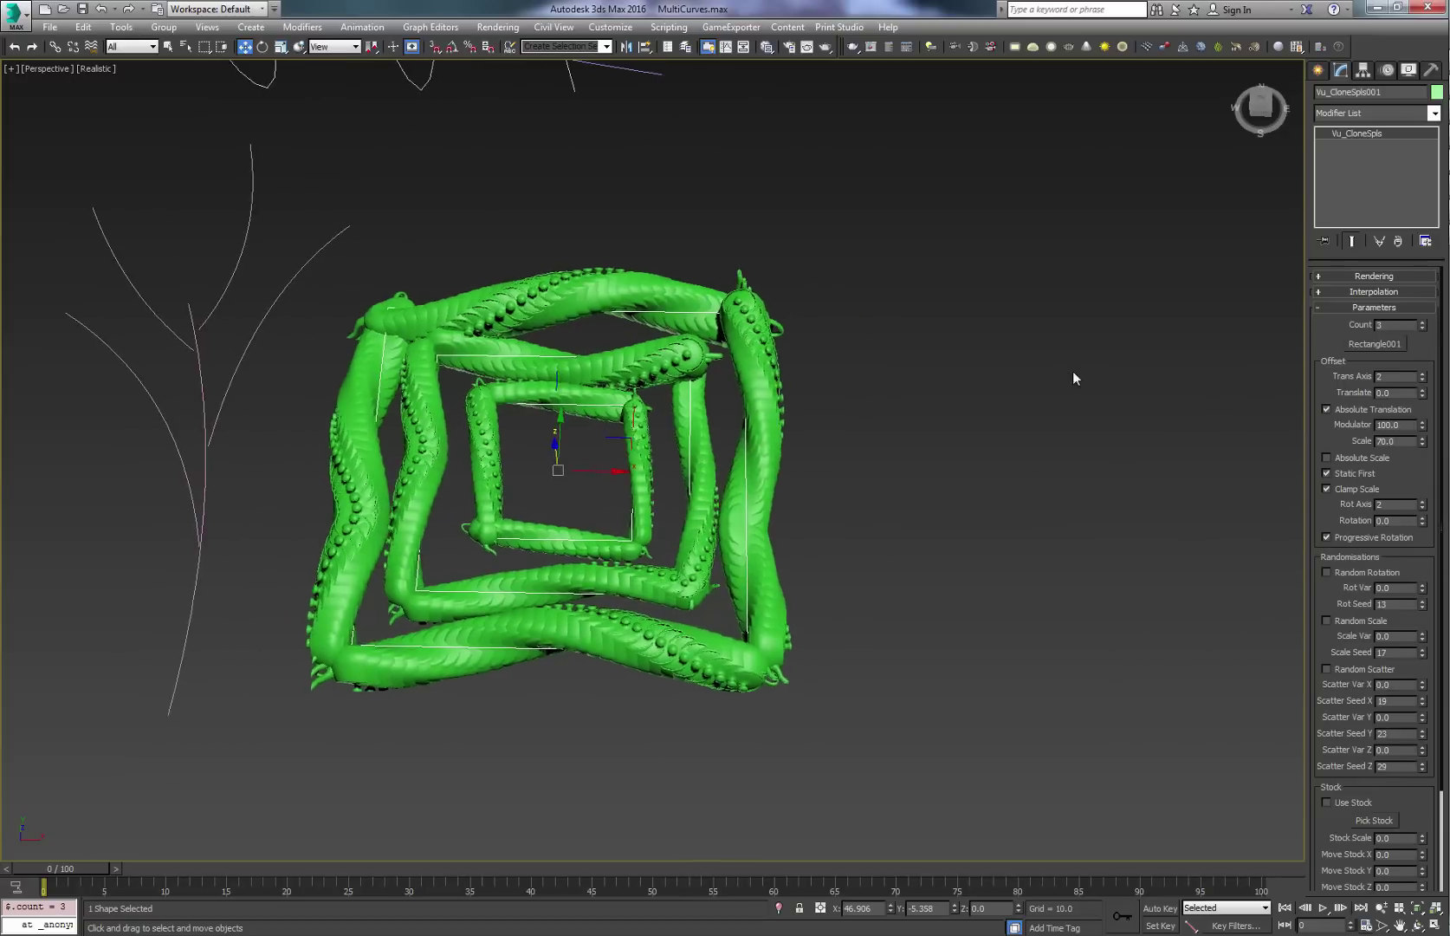
{"action": "left_click_drag", "start_coordinate": [1426, 395], "coordinate": [1417, 202]}
{"action": "middle_click_drag", "start_coordinate": [955, 389], "coordinate": [1090, 402], "text": "alt"}
{"action": "left_click_drag", "start_coordinate": [1421, 393], "coordinate": [1423, 383]}
{"action": "middle_click_drag", "start_coordinate": [878, 408], "coordinate": [747, 372], "text": "alt"}
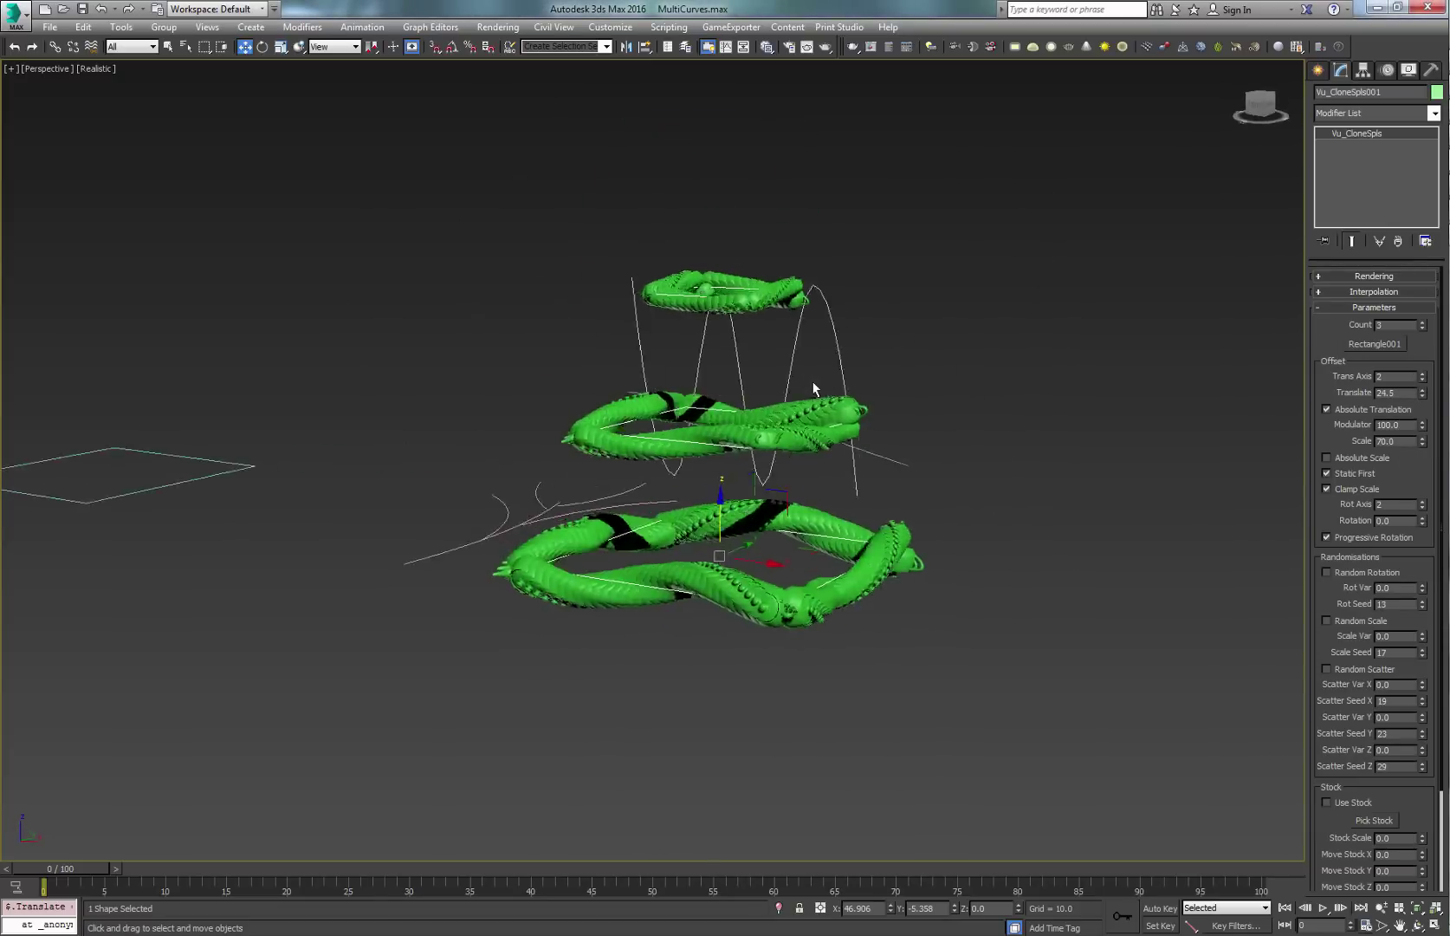
{"action": "scroll", "coordinate": [689, 447], "scroll_direction": "up", "scroll_amount": 3}
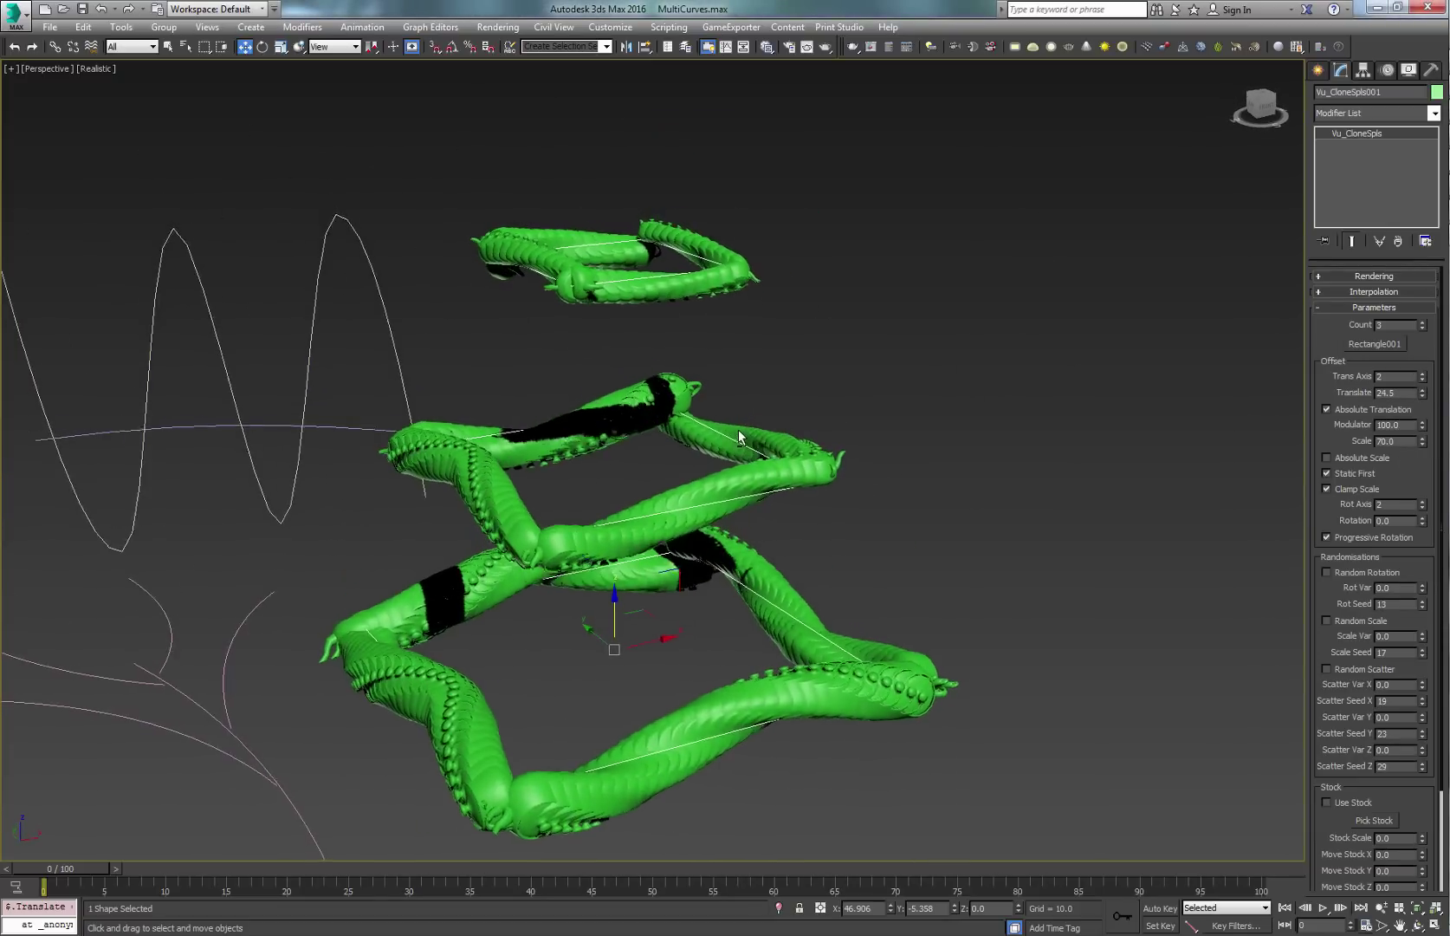